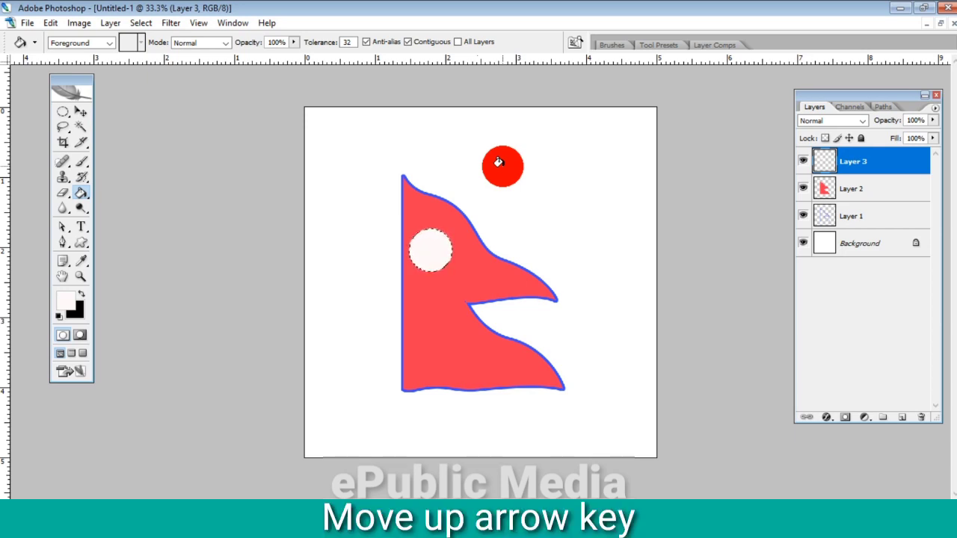
# - Offset the circular selection upward, remove the overlapping part of the white circle to leave a crescent, and deselect
pyautogui.press('Up')
pyautogui.press('Up')
pyautogui.press('Up')
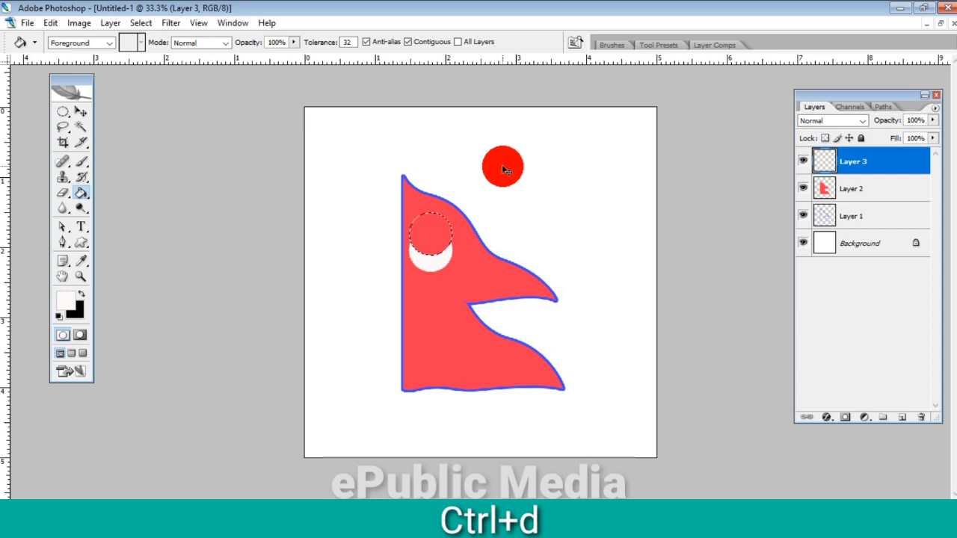
pyautogui.hotkey('ctrl', 'd')
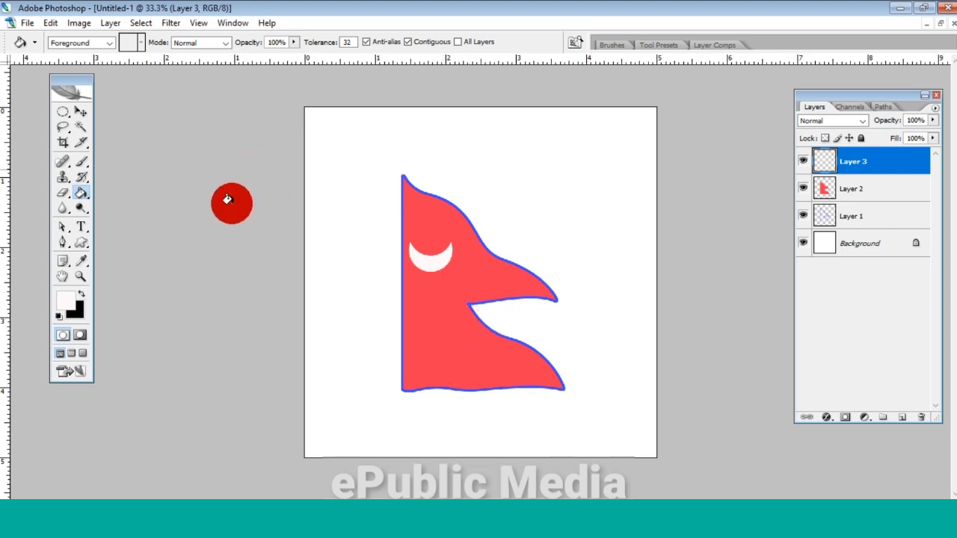
# - Draw a spiky sun custom shape as a path in the flag's lower pennant, below the crescent and near the straight edge
pyautogui.click(80, 242)
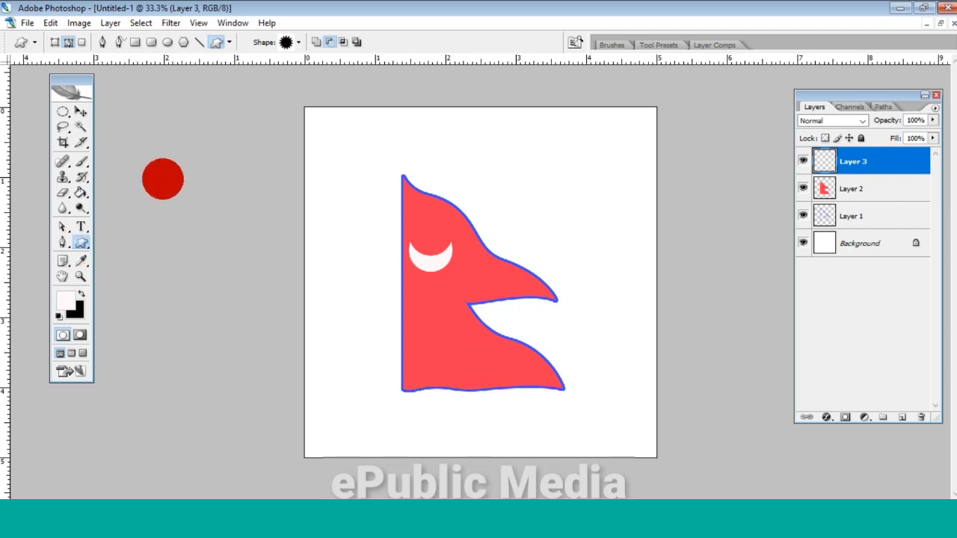
pyautogui.click(298, 42)
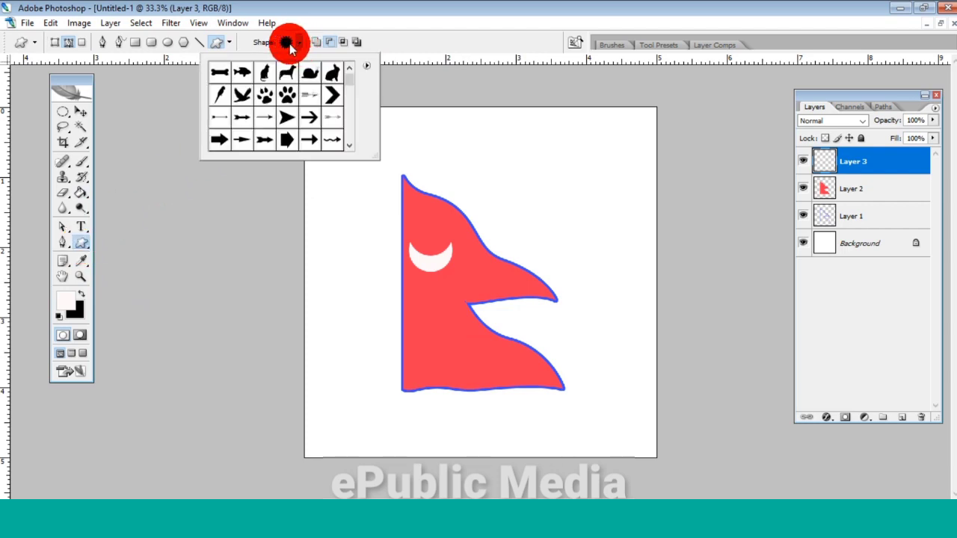
pyautogui.click(291, 45)
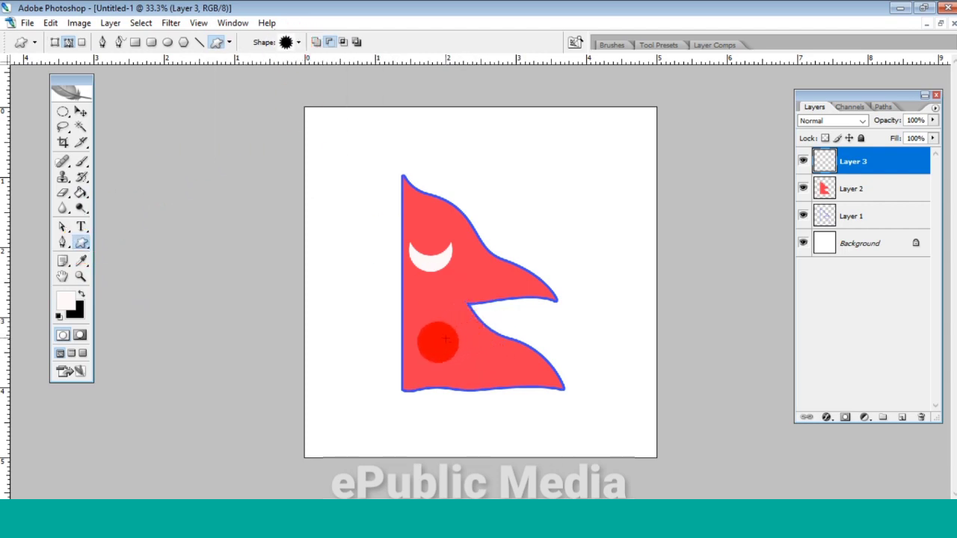
pyautogui.moveTo(445, 340); pyautogui.dragTo(474, 378)
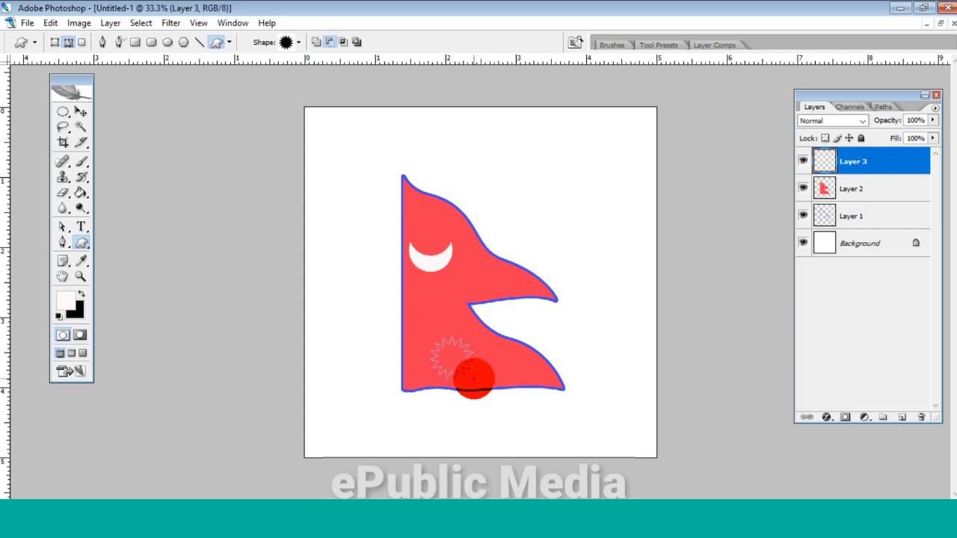
pyautogui.press('alt')
pyautogui.moveTo(474, 379); pyautogui.dragTo(460, 362)
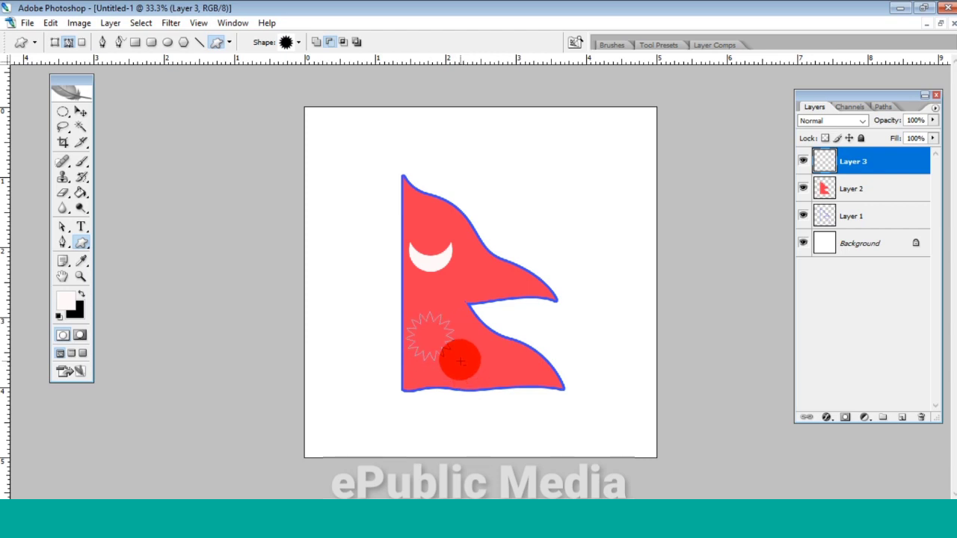
pyautogui.press('shift')
pyautogui.moveTo(460, 362); pyautogui.dragTo(459, 361)
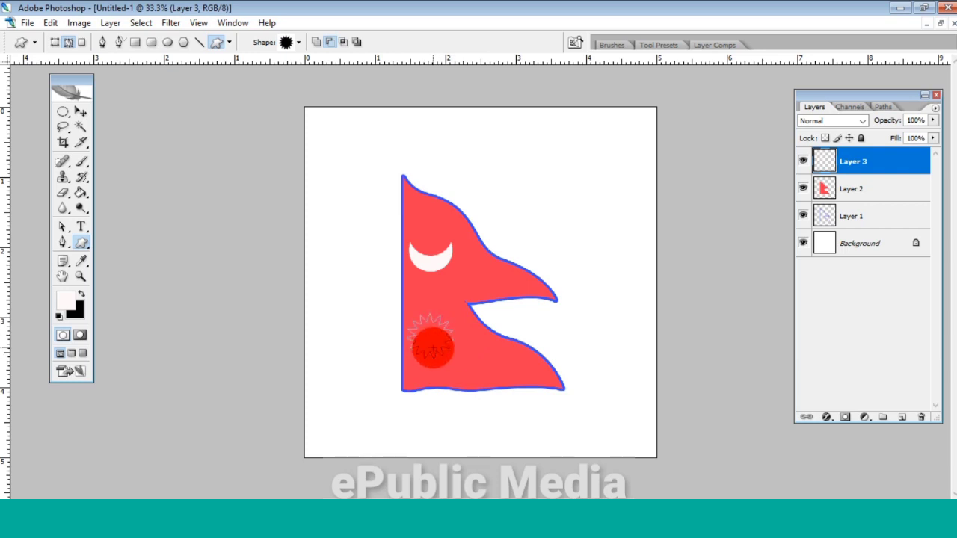
# - Convert the sun path into a selection with a feather radius of 0
pyautogui.click(60, 228)
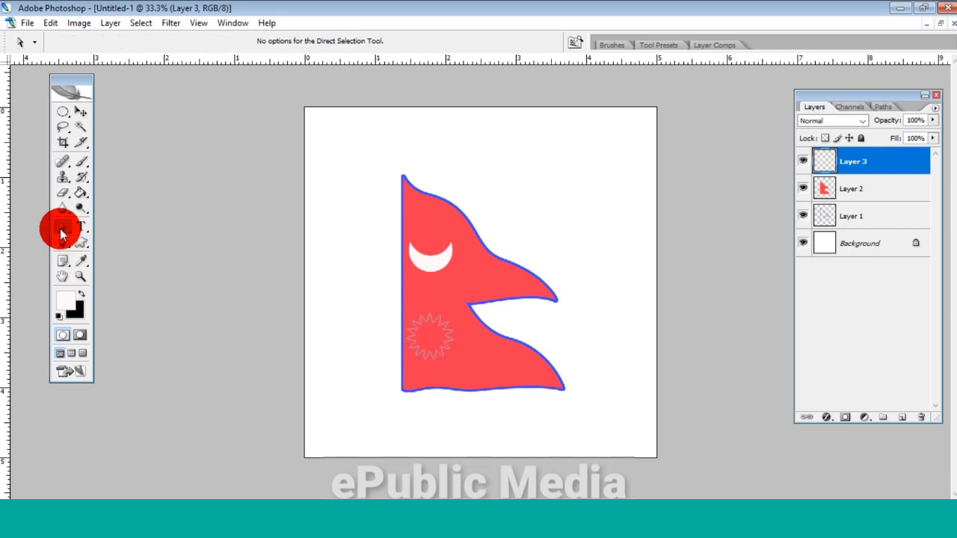
pyautogui.rightClick(428, 338)
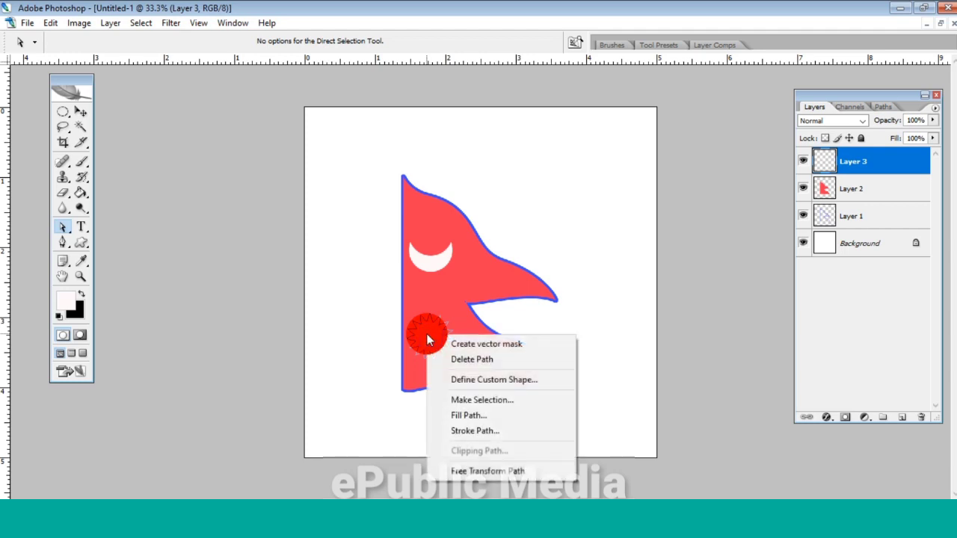
pyautogui.click(491, 404)
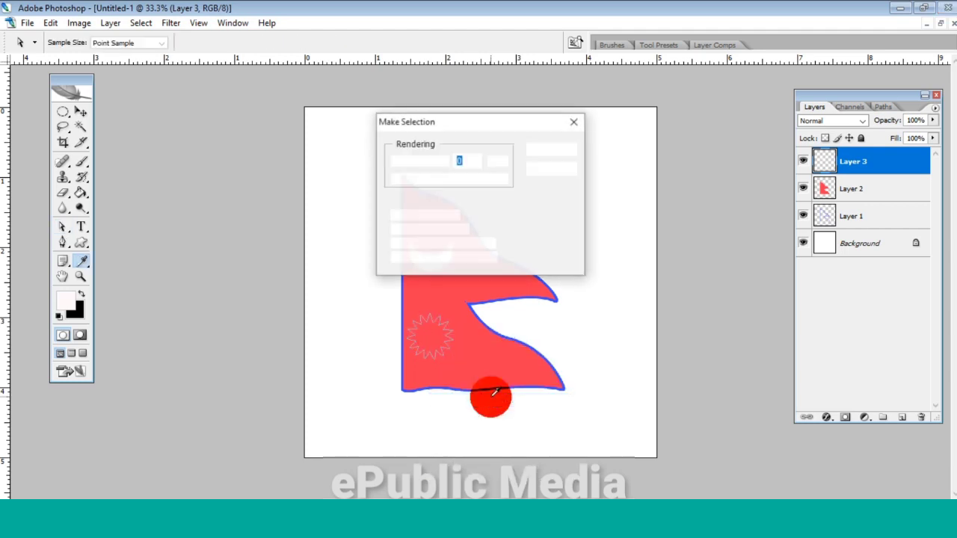
pyautogui.click(544, 152)
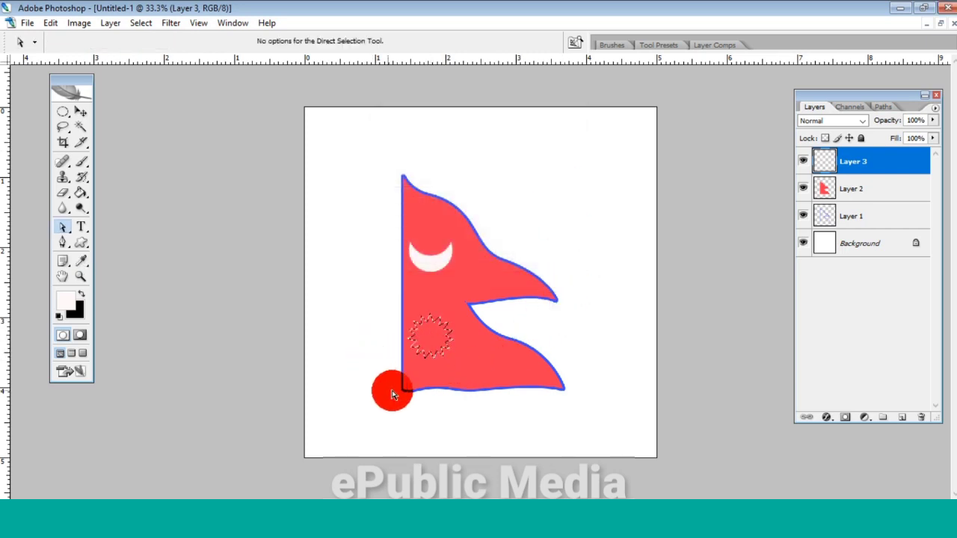
# - Fill the sun selection with the white foreground colour on a new layer and deselect
pyautogui.click(905, 419)
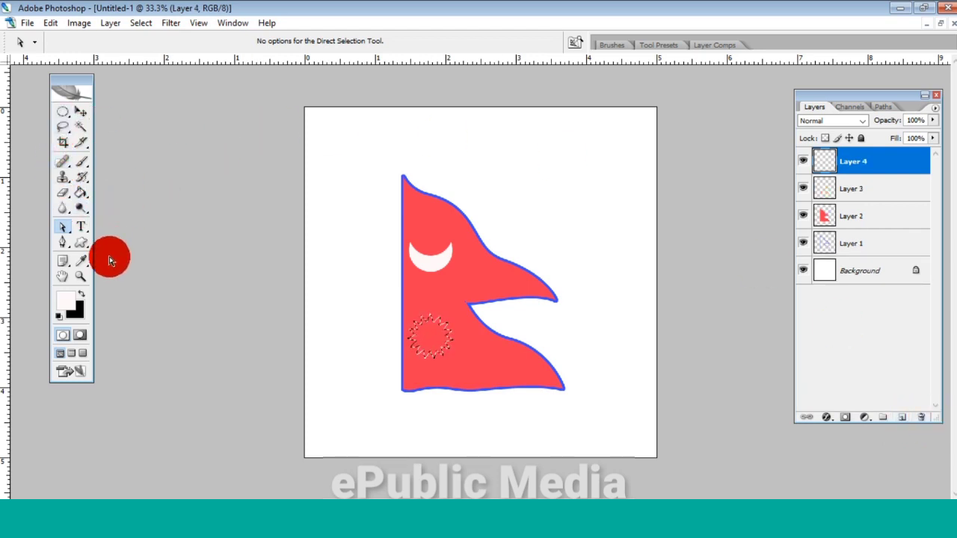
pyautogui.click(79, 193)
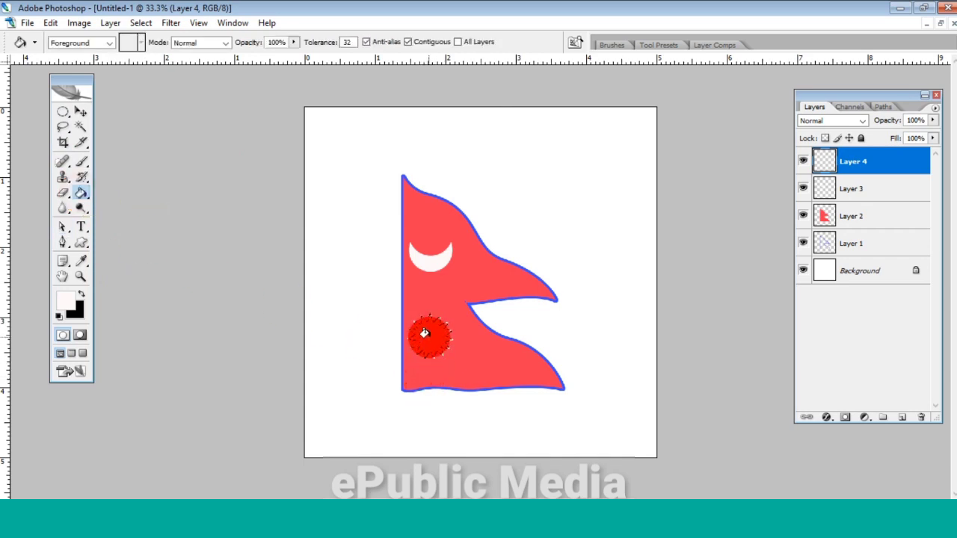
pyautogui.click(426, 332)
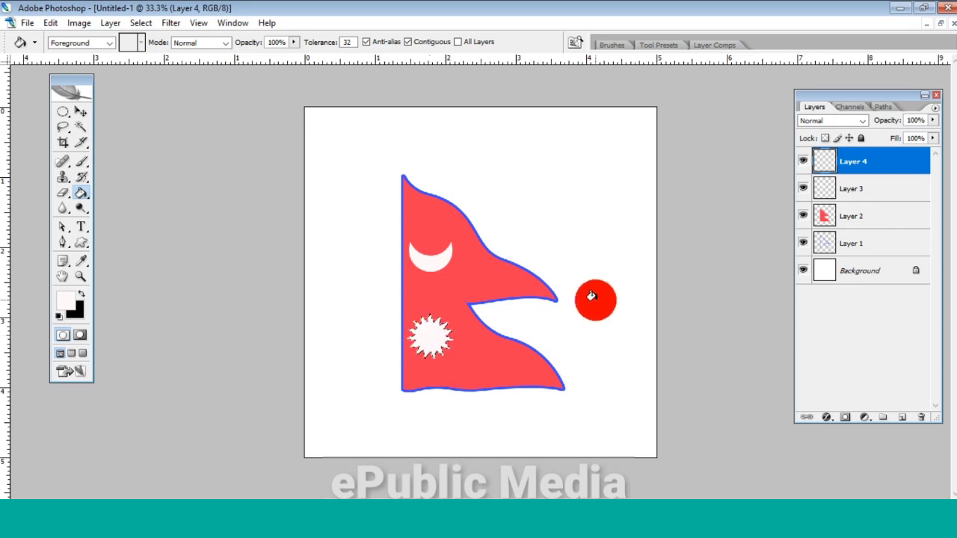
pyautogui.hotkey('ctrl', 'd')
# - Scale the sun to 89.4% and move it to X 582 px, Y 1032 px in the lower pennant
pyautogui.click(81, 114)
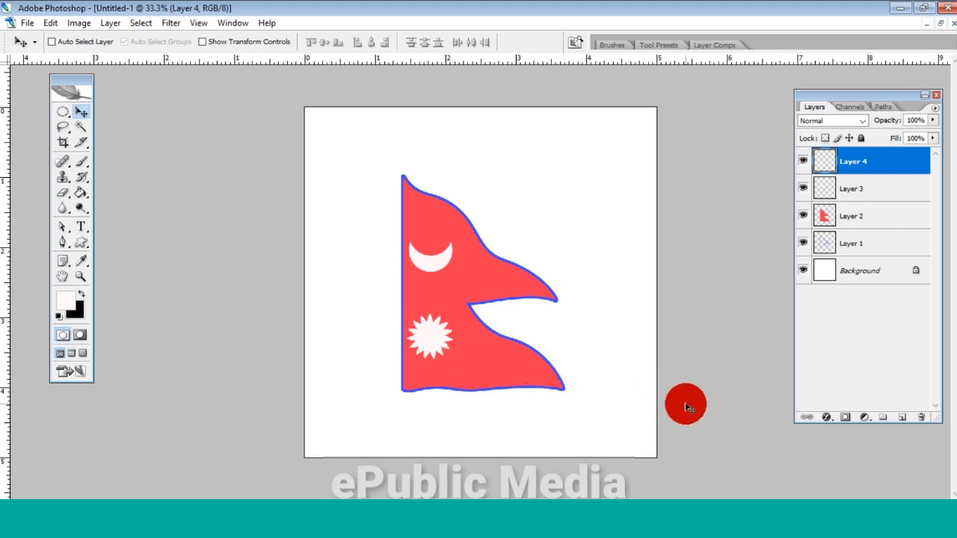
pyautogui.hotkey('ctrl', 't')
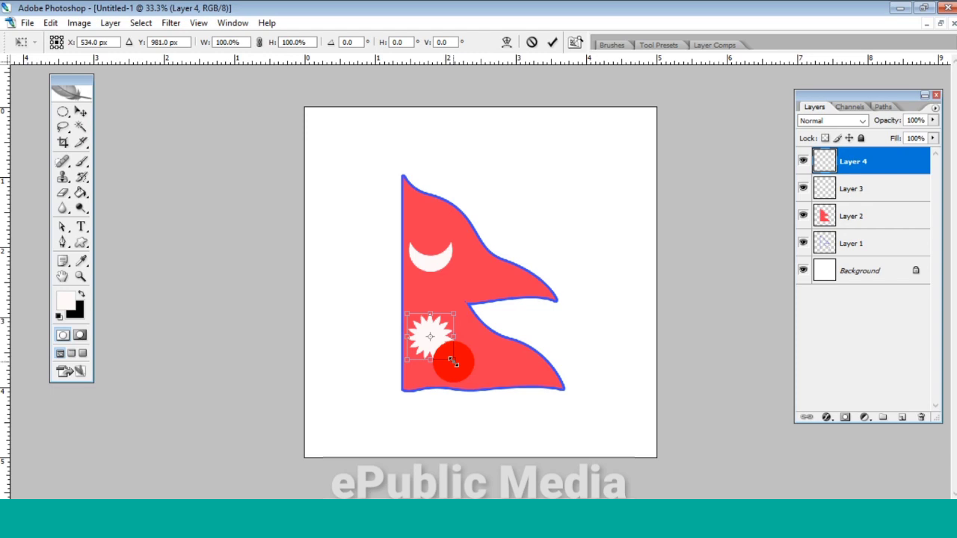
pyautogui.moveTo(453, 362); pyautogui.dragTo(448, 361)
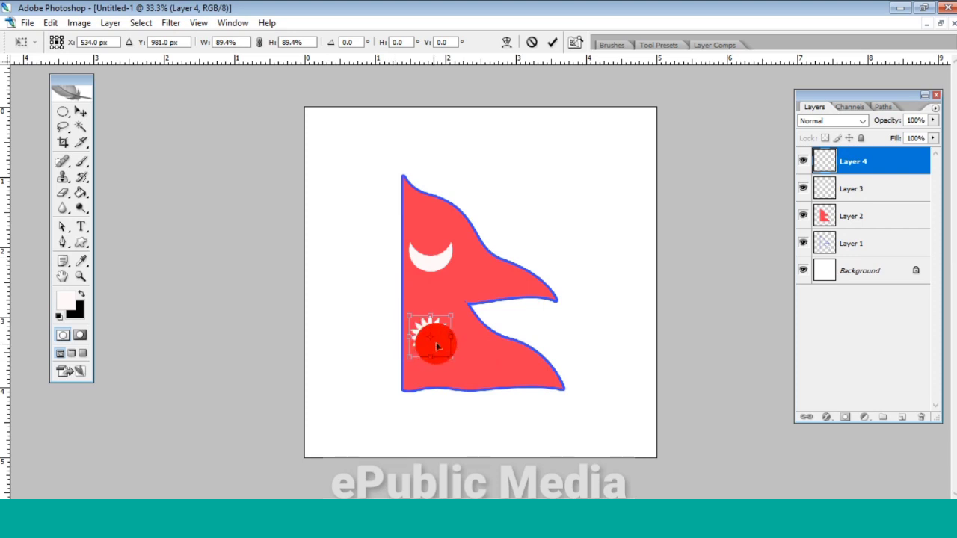
pyautogui.moveTo(437, 343); pyautogui.dragTo(447, 352)
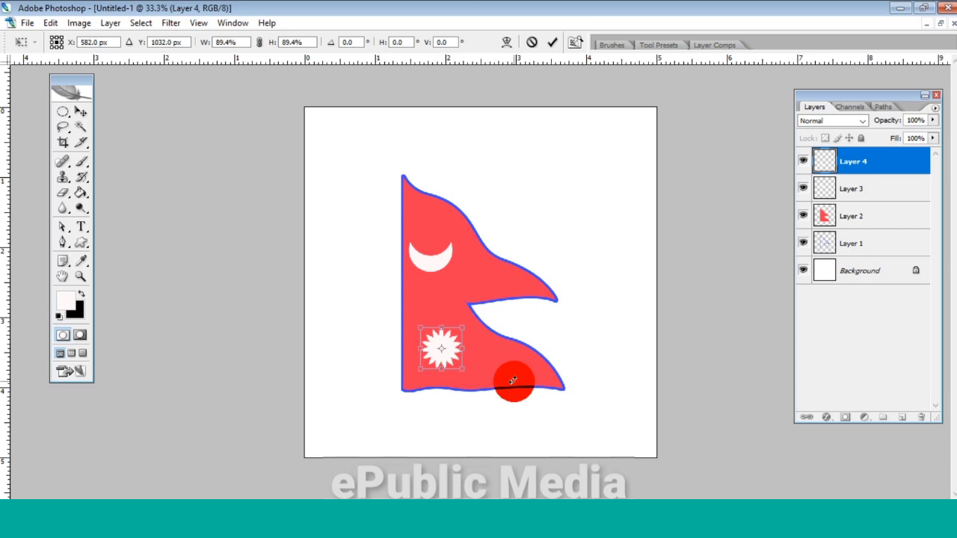
pyautogui.press('Return')
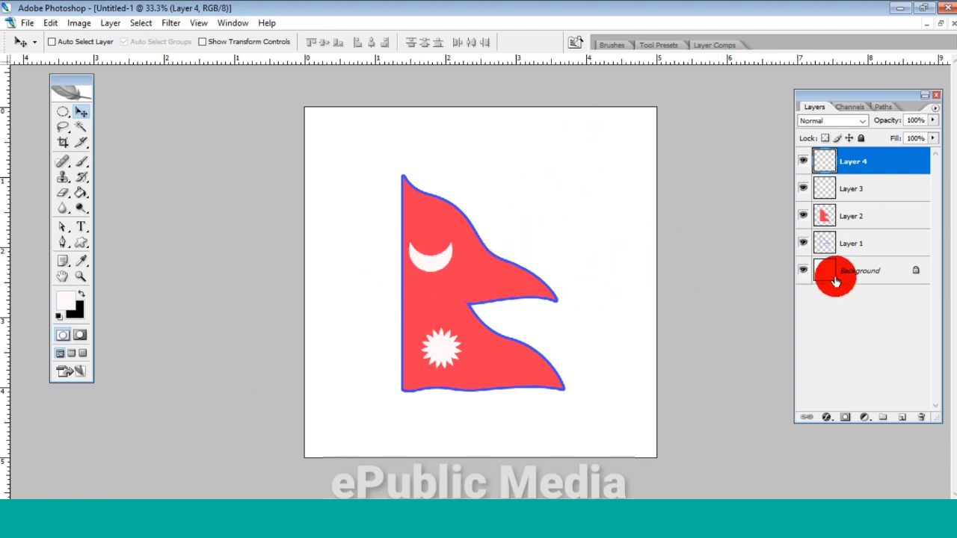
# - Enlarge the crescent on Layer 3 to 107.9% and move it slightly right and down in the upper pennant
pyautogui.click(804, 191)
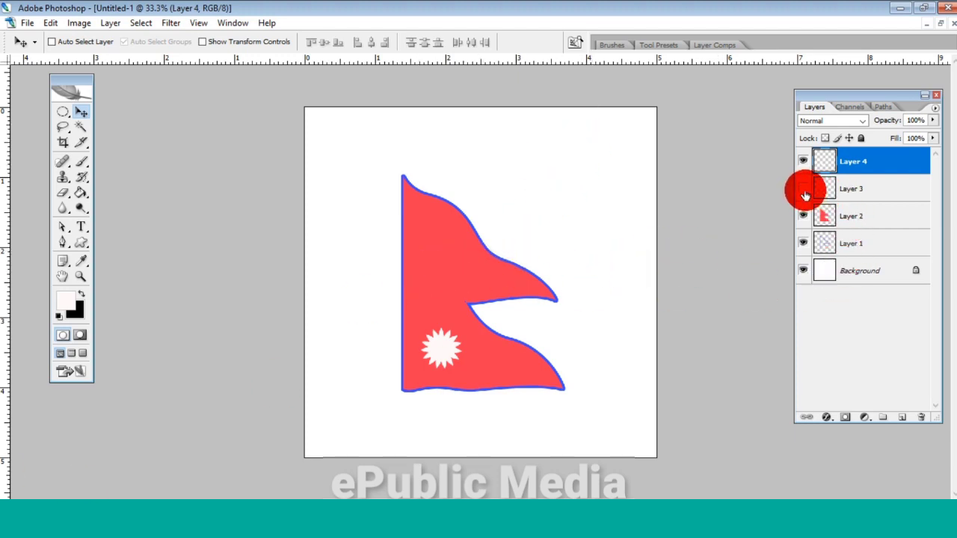
pyautogui.click(804, 191)
pyautogui.click(839, 196)
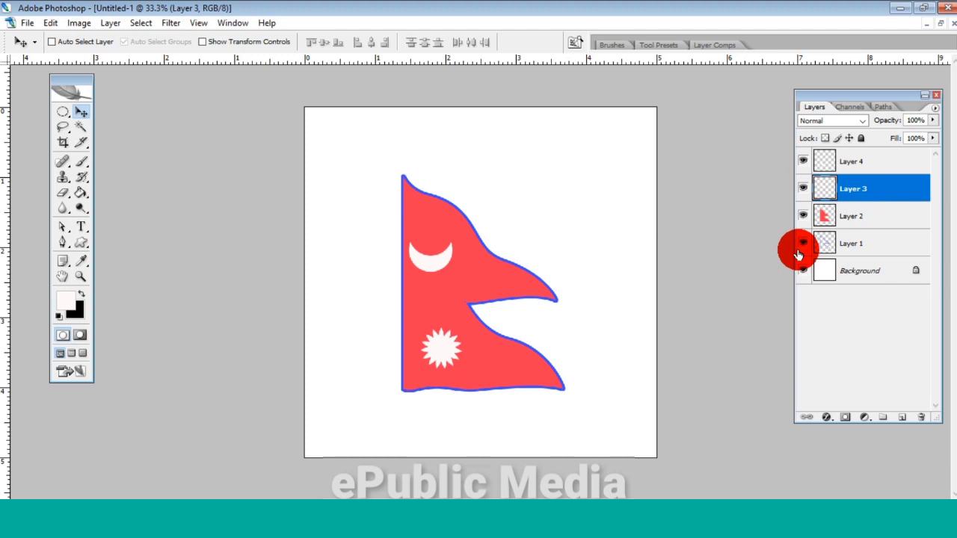
pyautogui.hotkey('ctrl', 't')
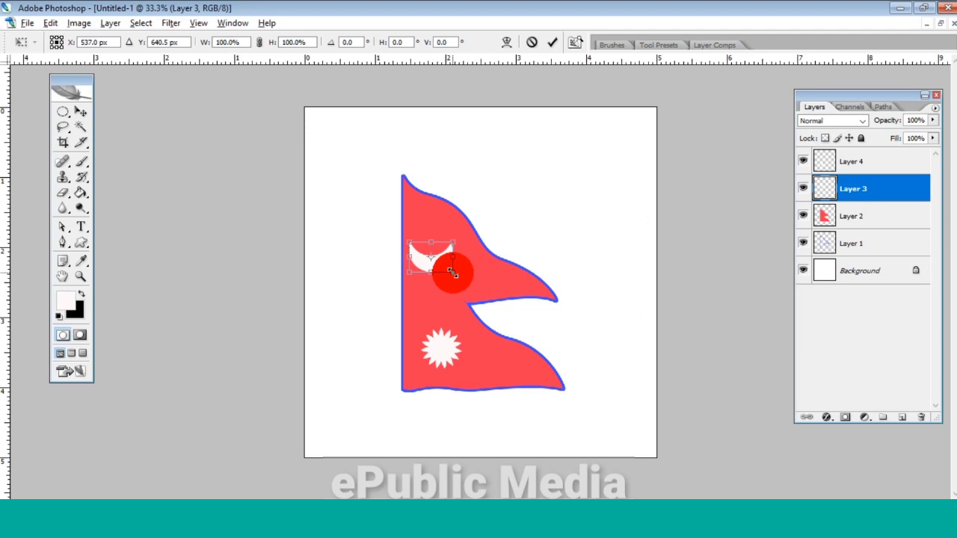
pyautogui.moveTo(453, 271); pyautogui.dragTo(453, 270)
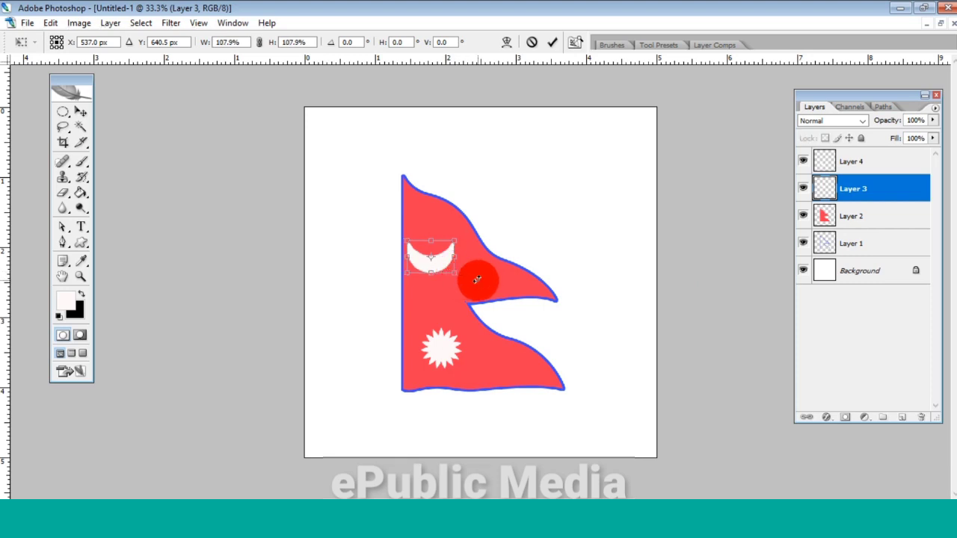
pyautogui.press('Return')
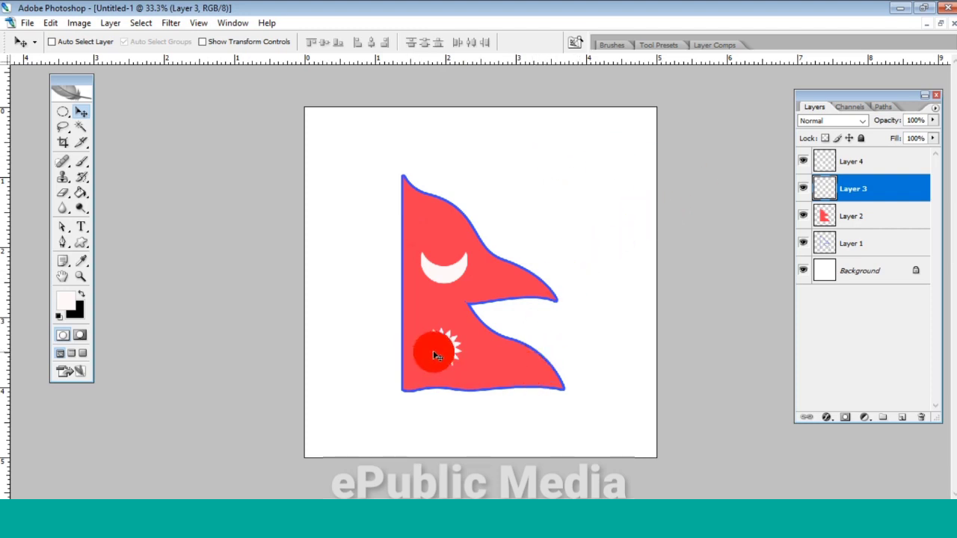
# - Duplicate the sun layer, Layer 4
pyautogui.click(804, 163)
pyautogui.click(804, 163)
pyautogui.click(864, 169)
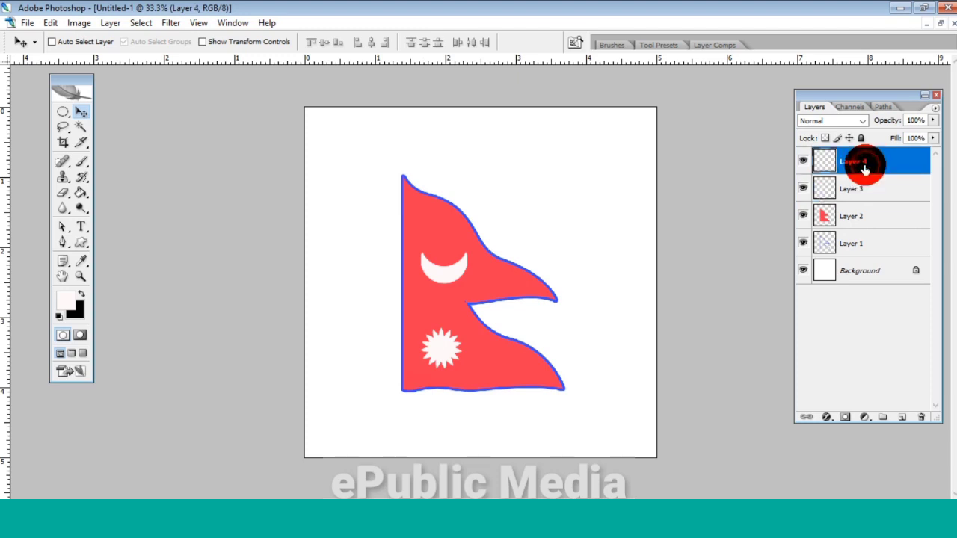
pyautogui.hotkey('ctrl', 'j')
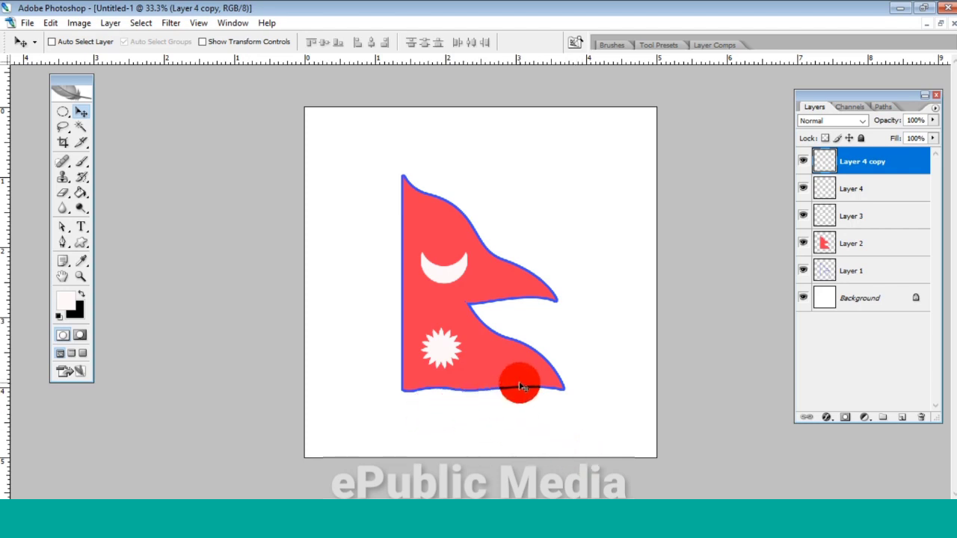
# - Move the copied sun onto the crescent at X 594 px, Y 666.5 px and scale it to 71.2%
pyautogui.hotkey('ctrl', 't')
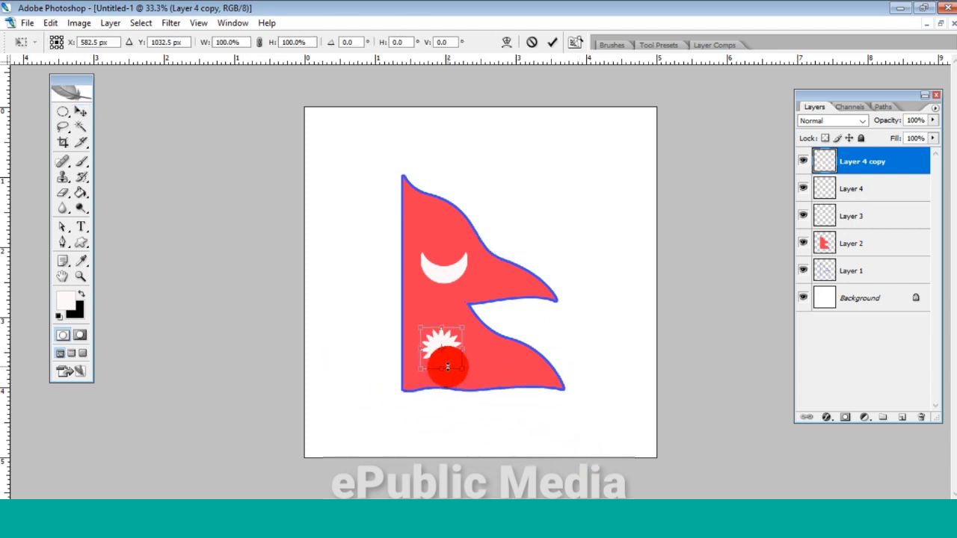
pyautogui.moveTo(446, 356); pyautogui.dragTo(448, 282)
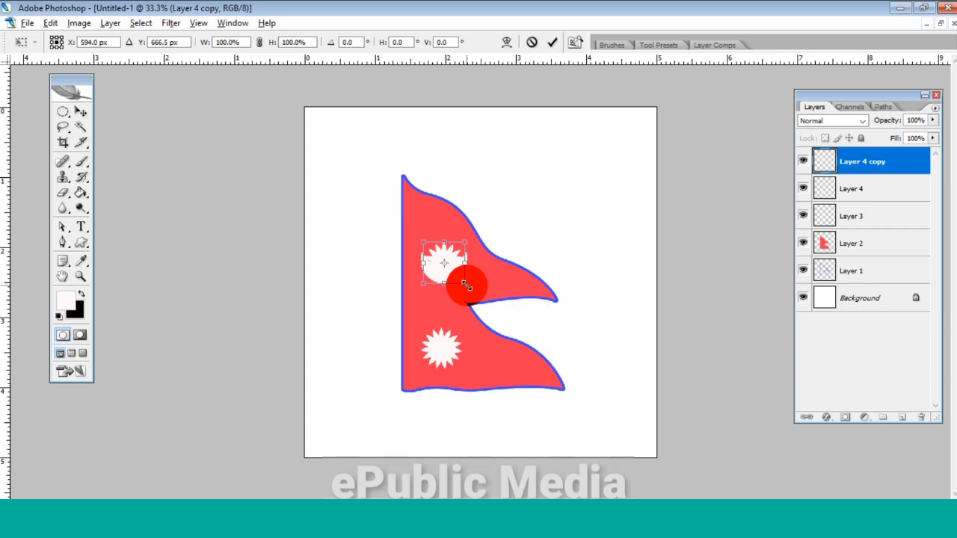
pyautogui.moveTo(467, 287); pyautogui.dragTo(506, 308)
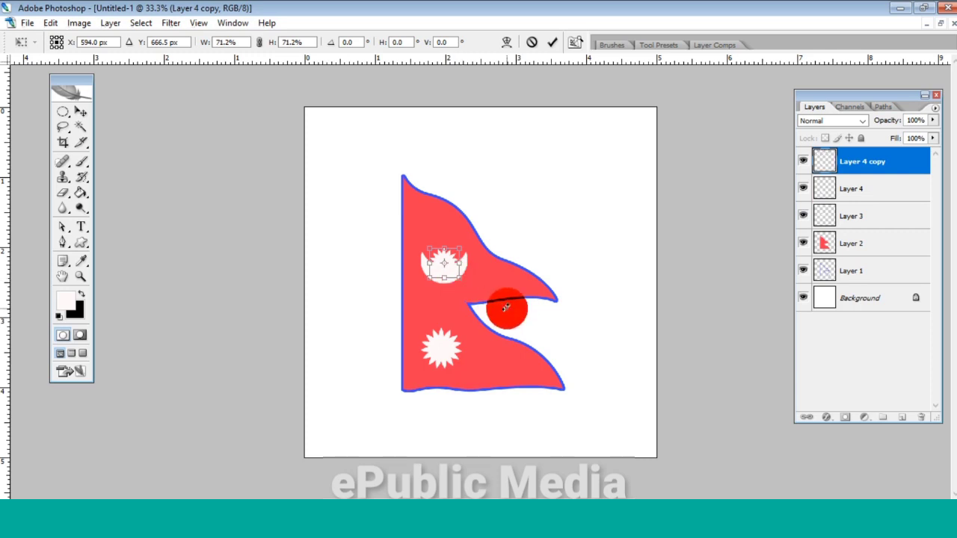
pyautogui.press('Return')
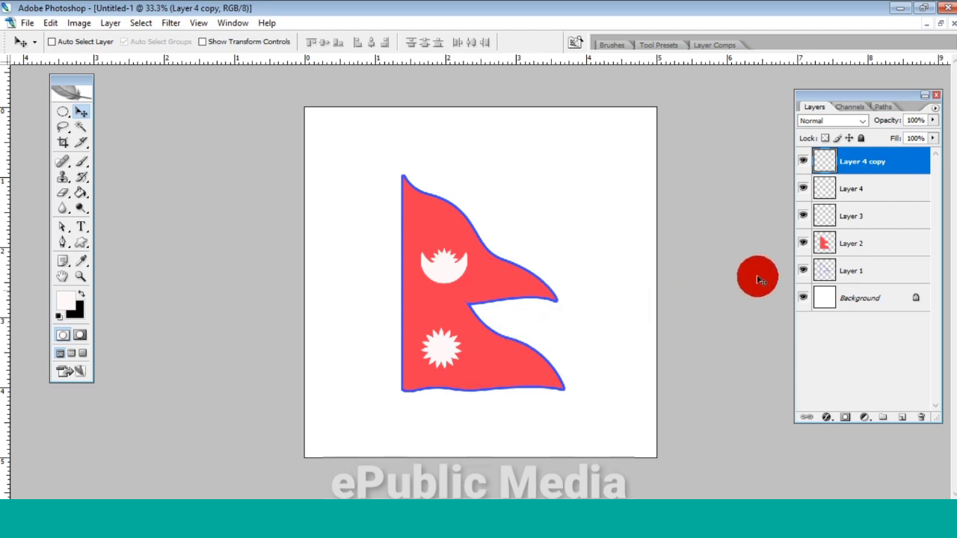
# - Hide the Background layer and merge all the visible flag layers into one
pyautogui.click(804, 271)
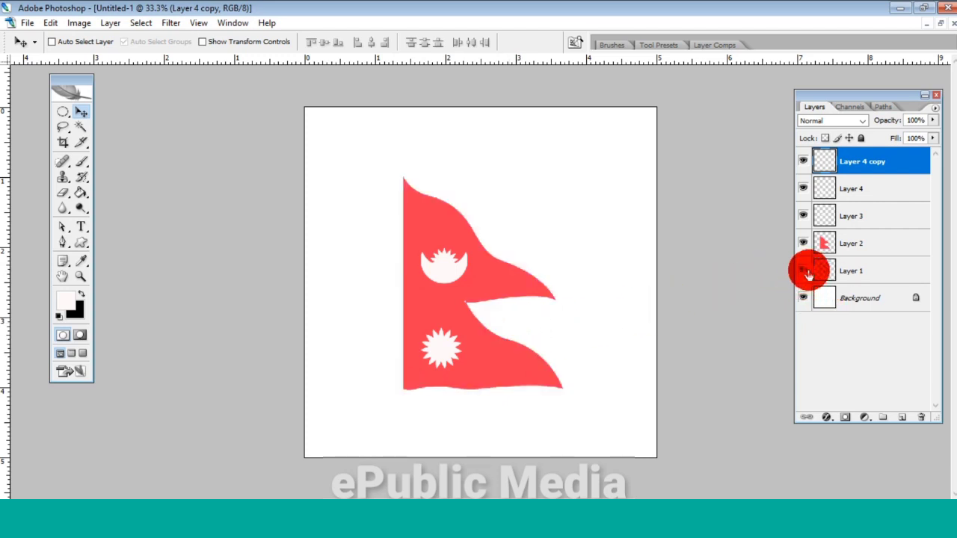
pyautogui.click(805, 273)
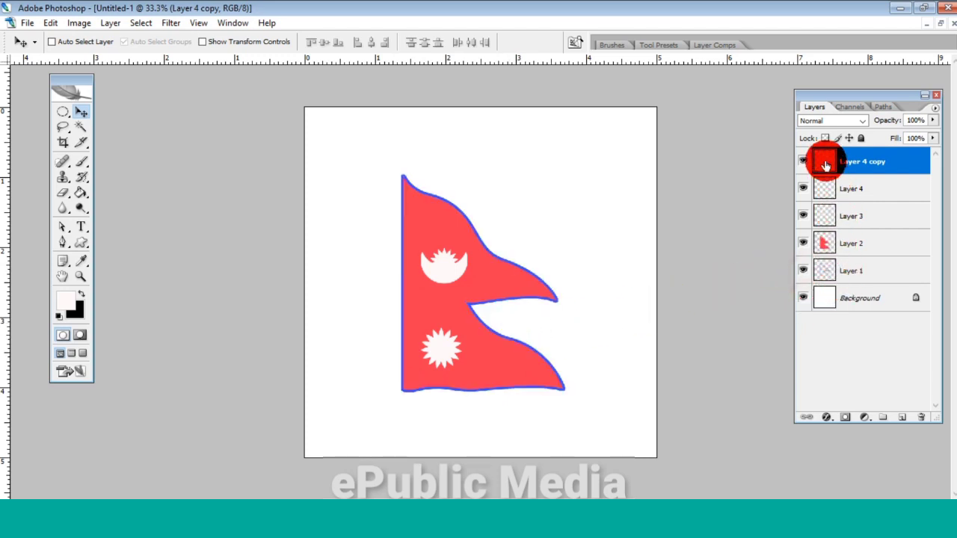
pyautogui.click(804, 299)
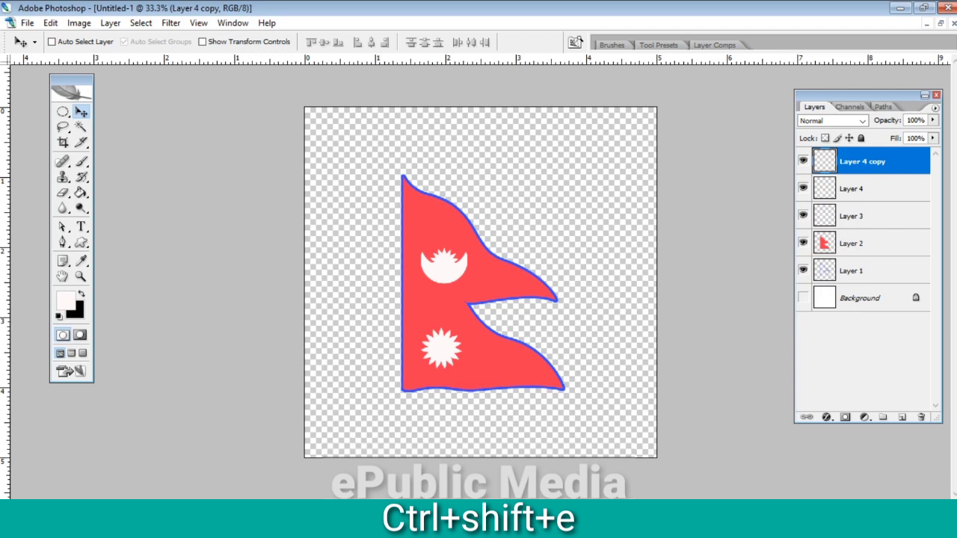
pyautogui.hotkey('ctrl', 'shift', 'e')
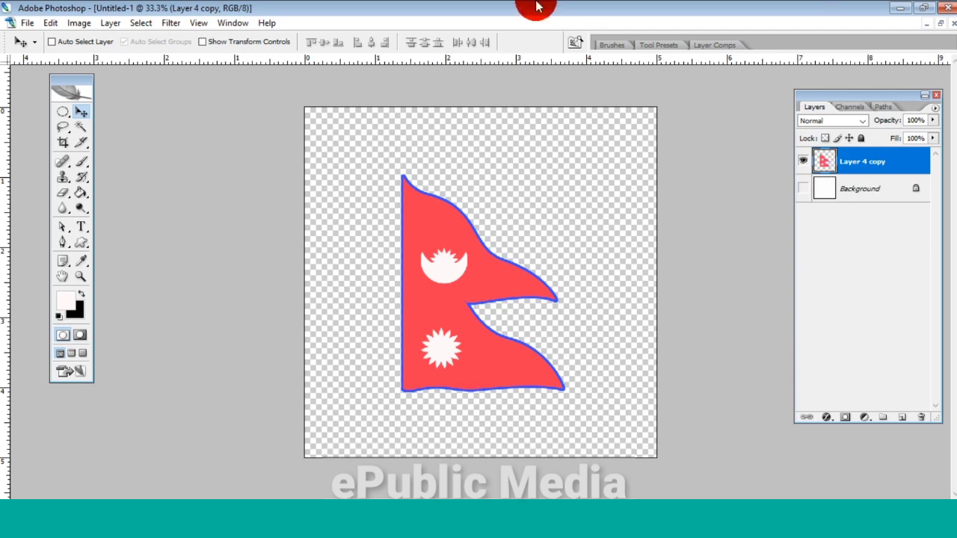
# - Check the merged flag layer by hiding and showing it, and make the Background layer visible again
pyautogui.click(802, 166)
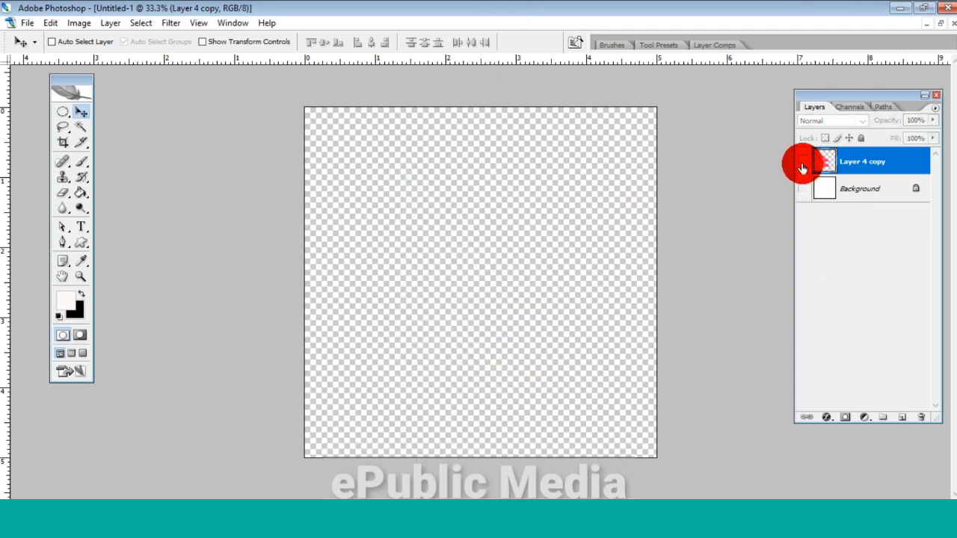
pyautogui.click(802, 166)
pyautogui.click(802, 166)
pyautogui.click(802, 166)
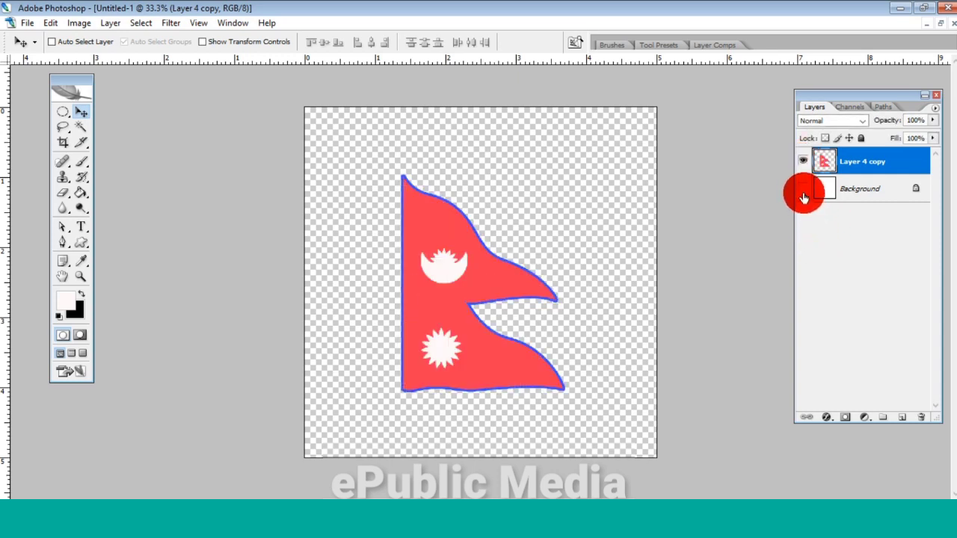
pyautogui.click(802, 189)
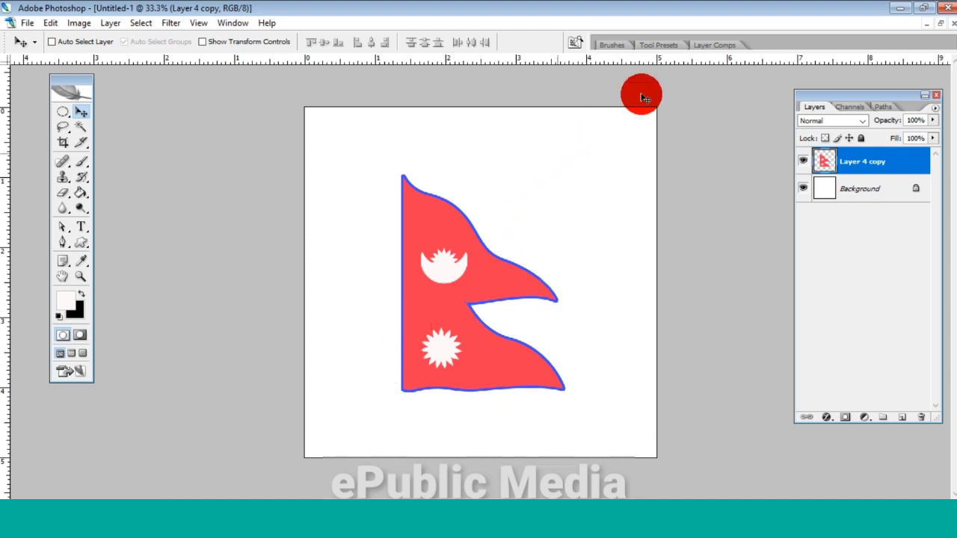
# - Make a tall, narrow rectangular selection along the flag's straight edge, extending below the flag, and add a new layer for the pole
pyautogui.click(60, 113)
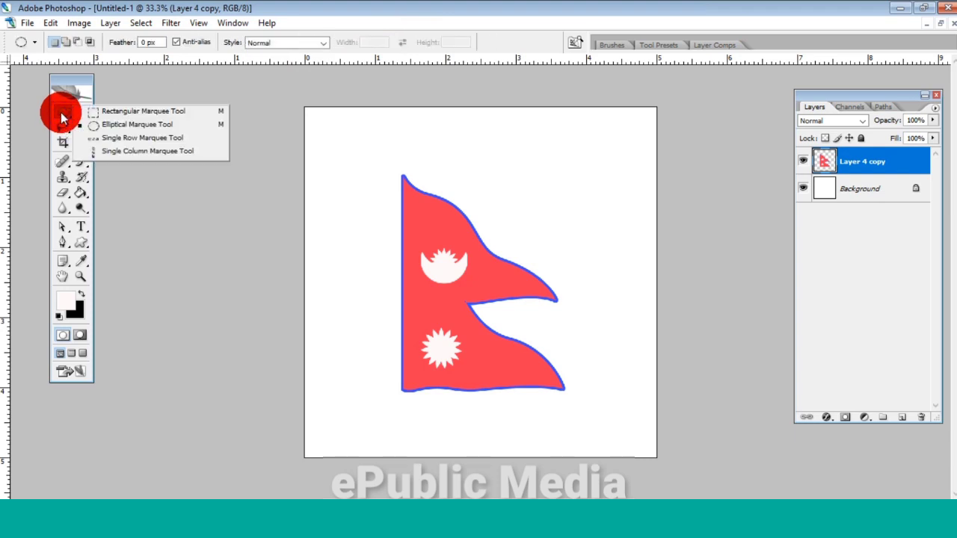
pyautogui.click(109, 112)
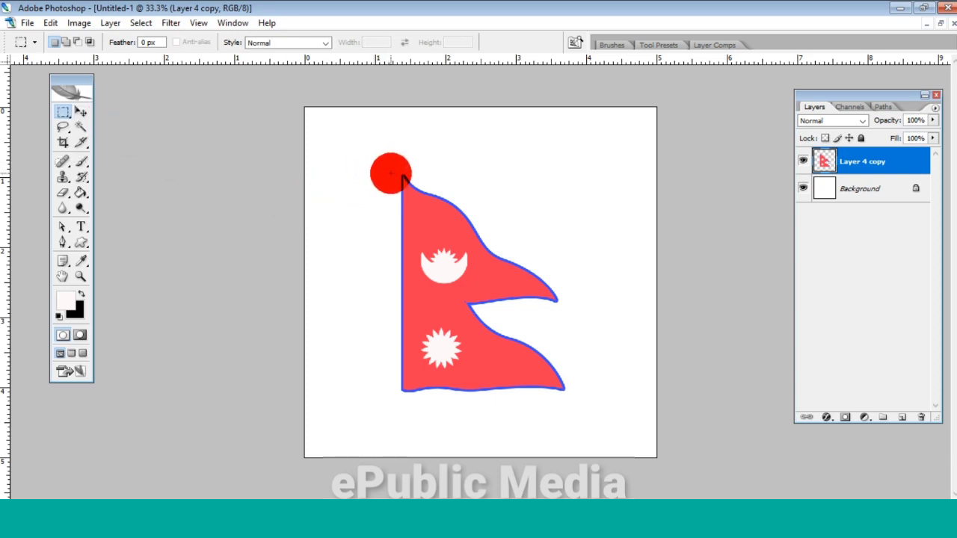
pyautogui.moveTo(390, 173); pyautogui.dragTo(390, 329)
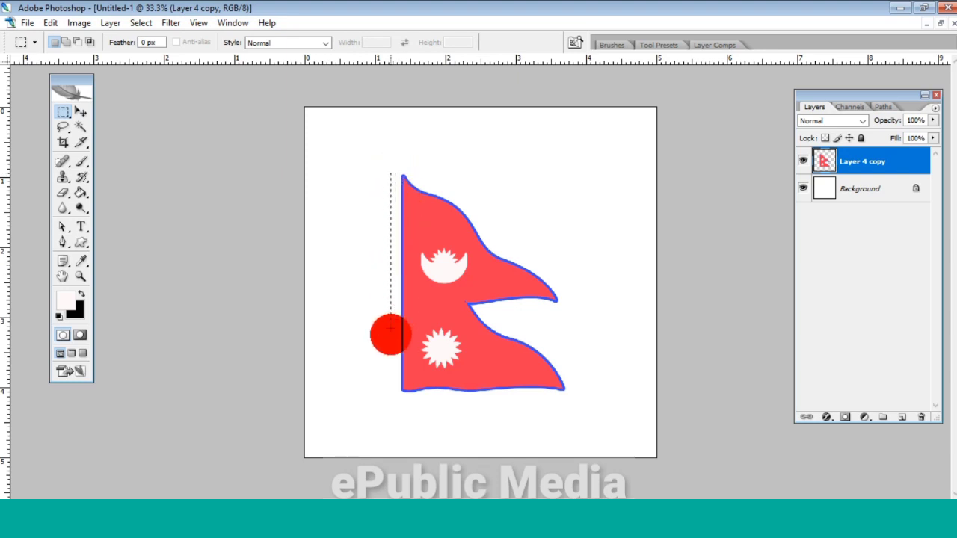
pyautogui.moveTo(404, 437); pyautogui.dragTo(398, 439)
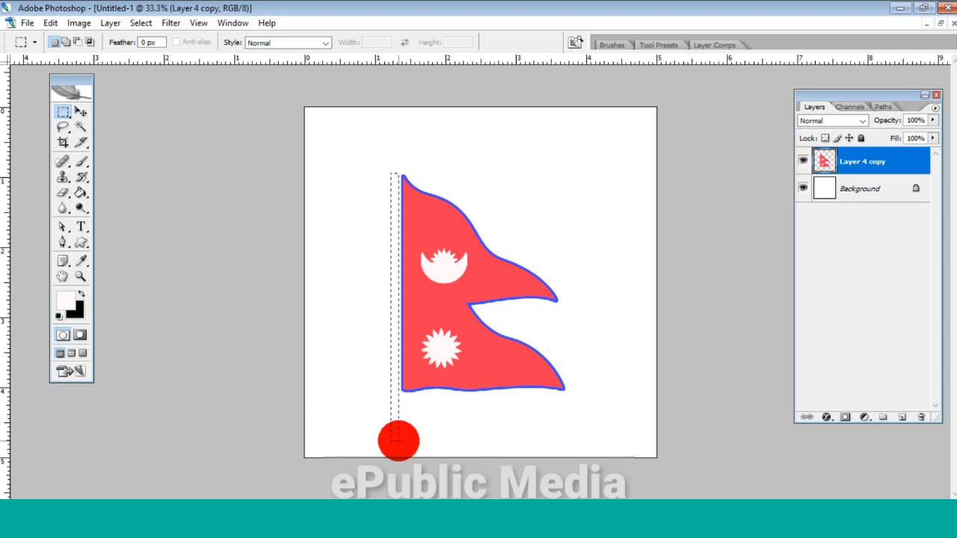
pyautogui.moveTo(397, 440); pyautogui.dragTo(397, 439)
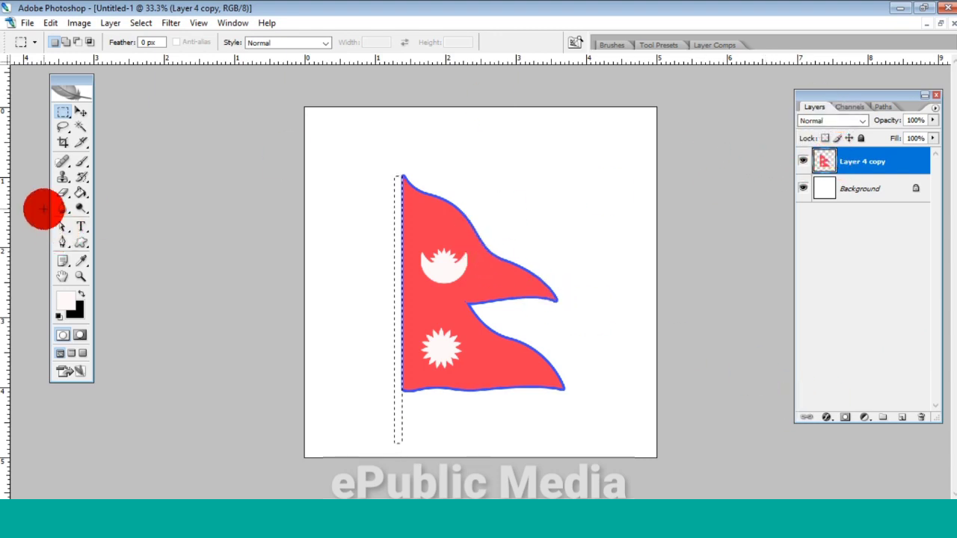
pyautogui.click(903, 417)
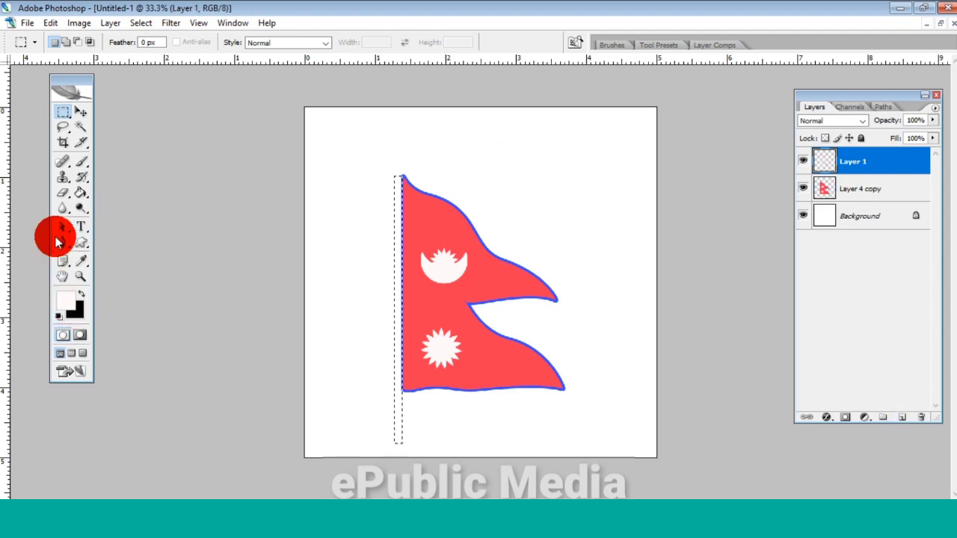
# - Set the foreground color to light grey #dad1d3
pyautogui.click(69, 303)
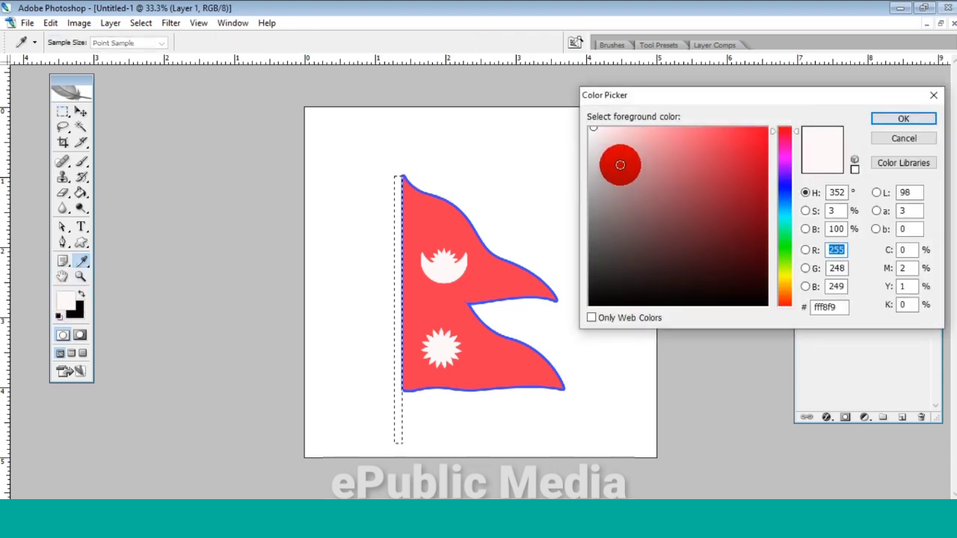
pyautogui.click(606, 175)
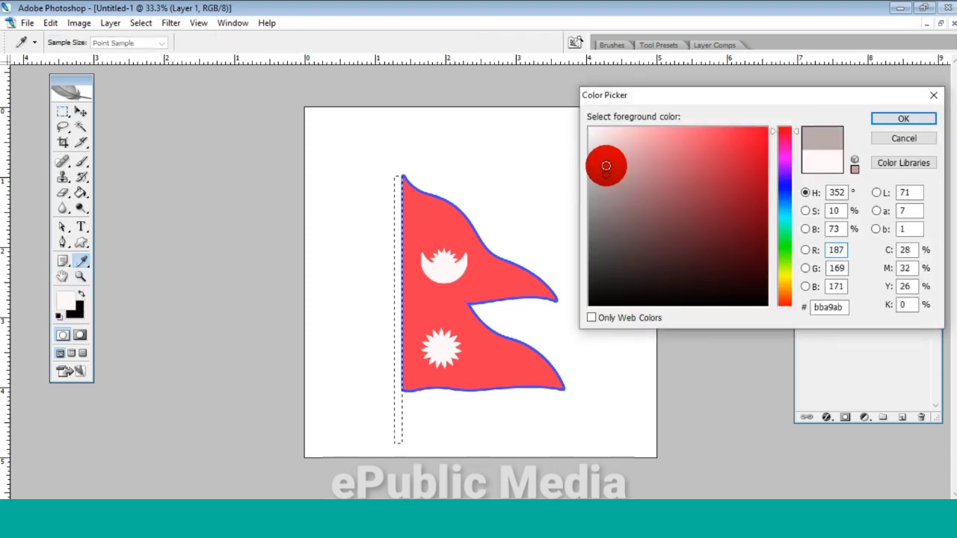
pyautogui.click(599, 155)
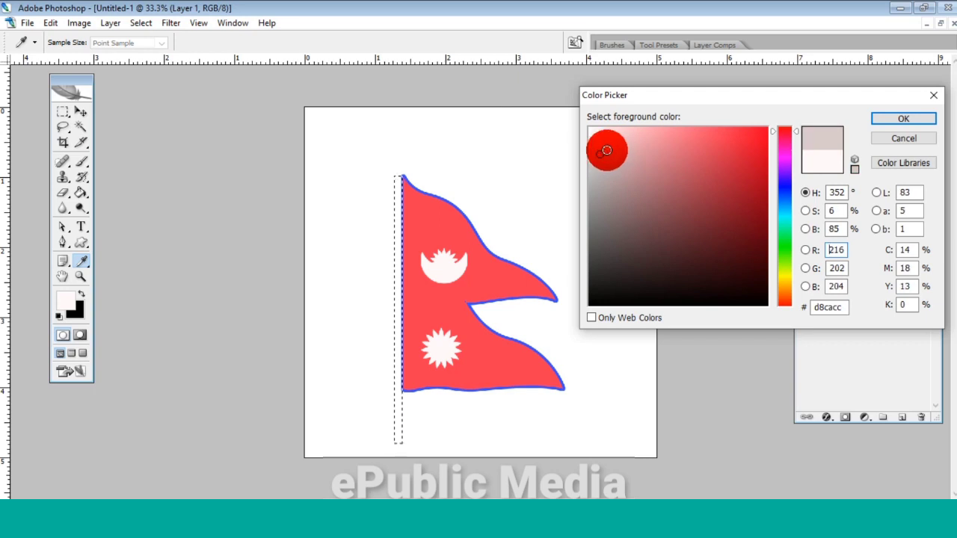
pyautogui.click(600, 147)
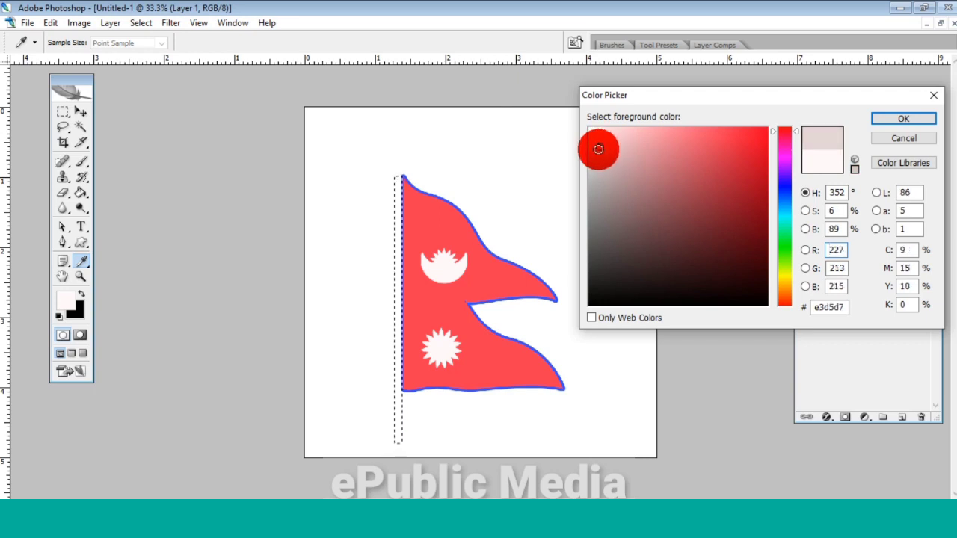
pyautogui.click(596, 153)
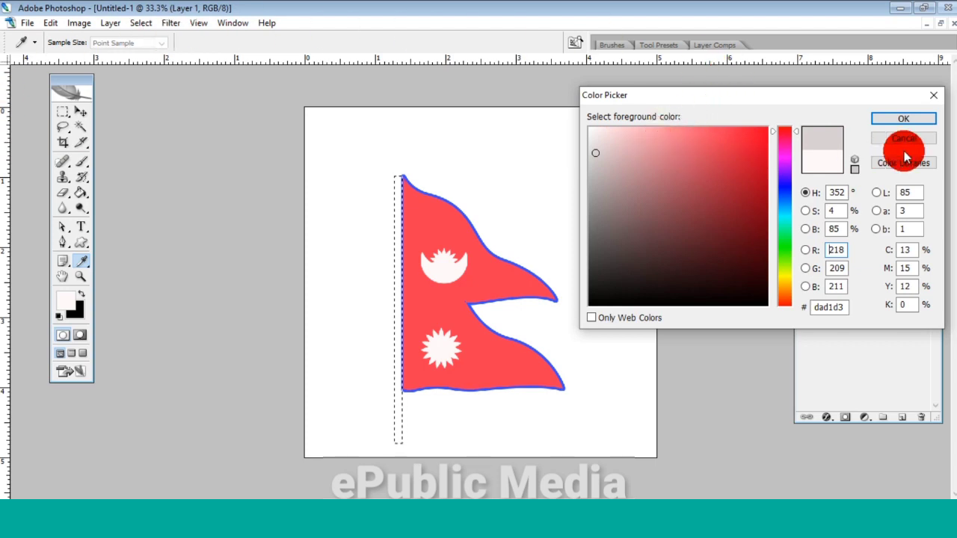
pyautogui.click(899, 119)
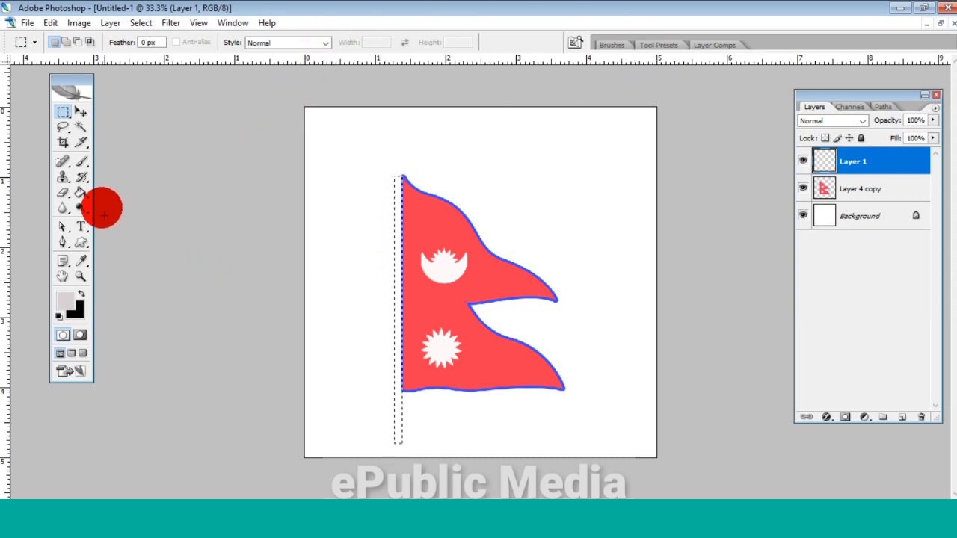
# - Fill the pole selection on the new layer with the light grey foreground color and deselect it
pyautogui.click(81, 193)
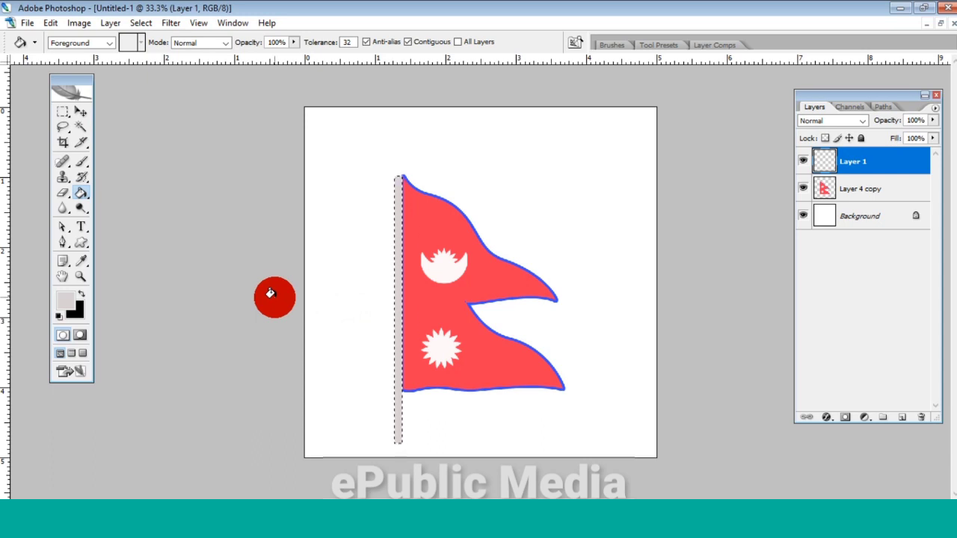
pyautogui.hotkey('ctrl', 'd')
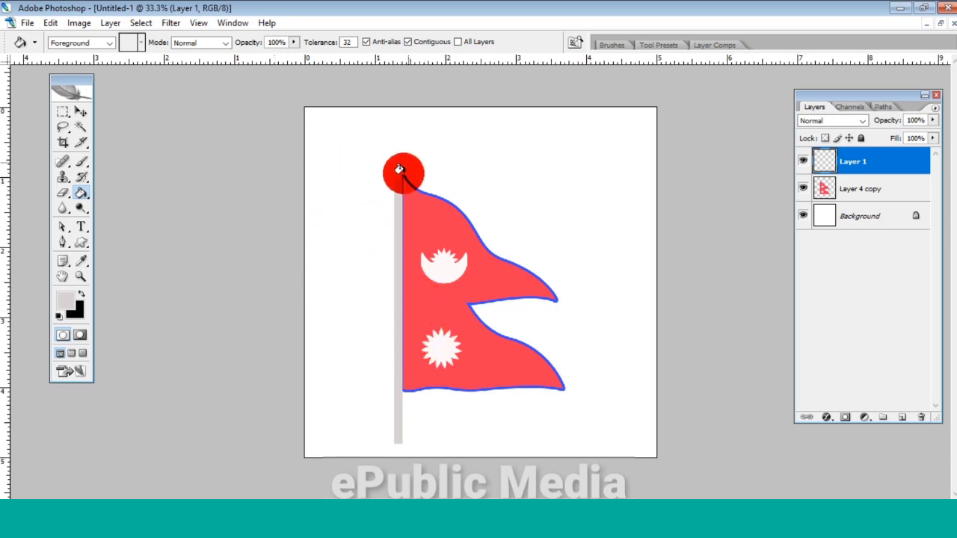
pyautogui.click(80, 110)
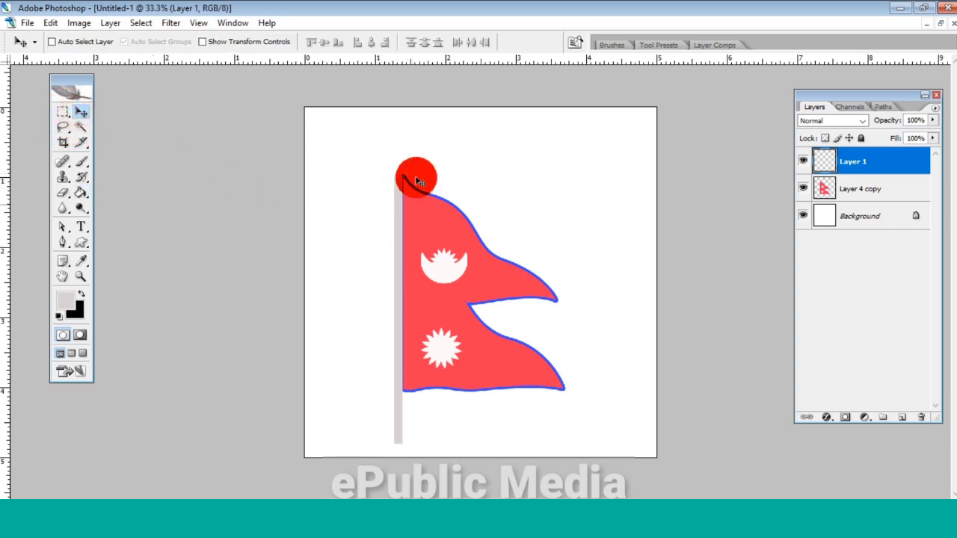
# - Make a small upright elliptical selection over the pole's top end and add a new layer for the finial
pyautogui.click(60, 112)
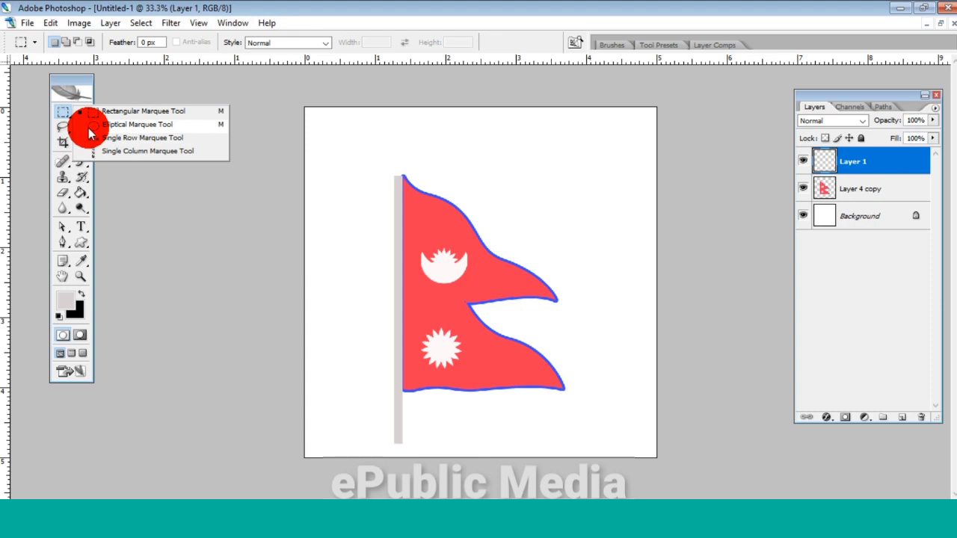
pyautogui.click(88, 126)
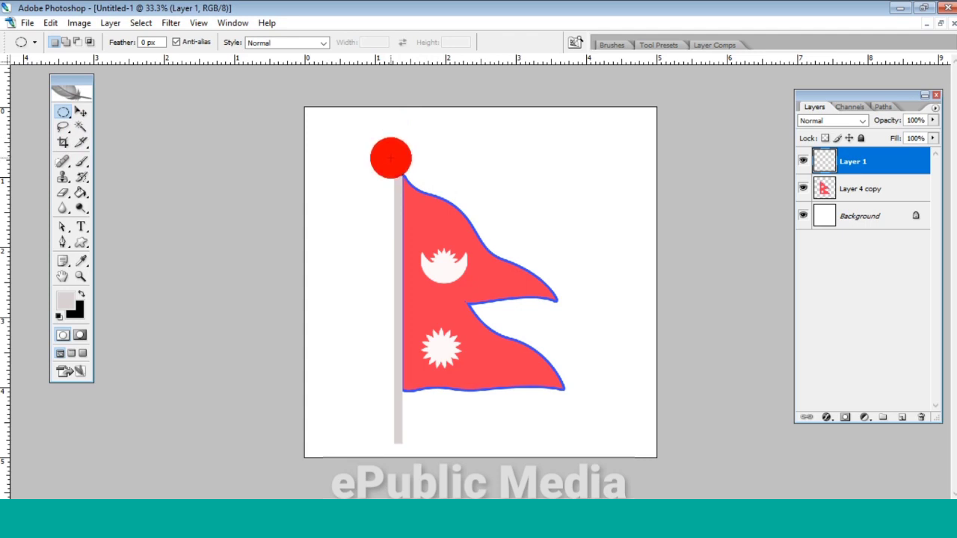
pyautogui.moveTo(402, 175); pyautogui.dragTo(409, 193)
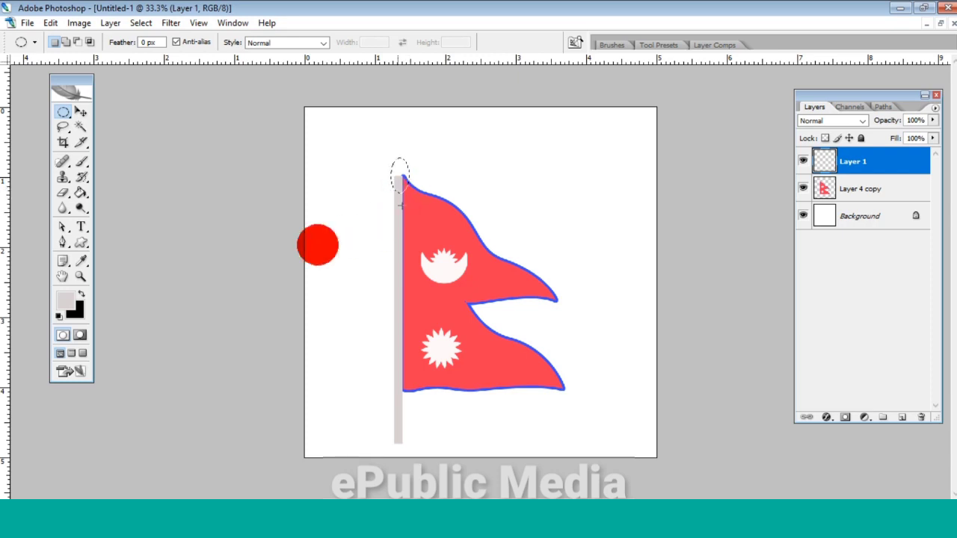
pyautogui.click(902, 422)
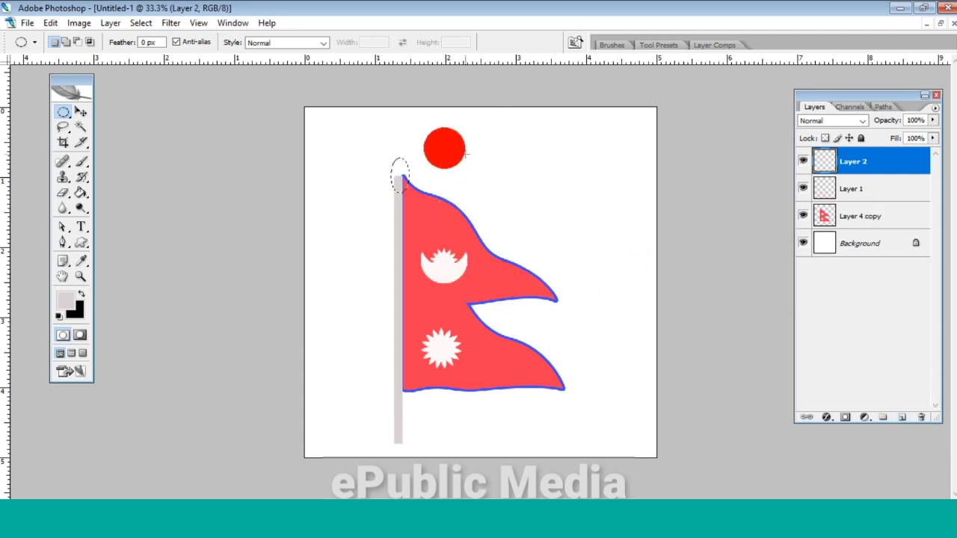
# - Fill the elliptical selection on Layer 2 with the light grey foreground color and deselect it
pyautogui.click(81, 193)
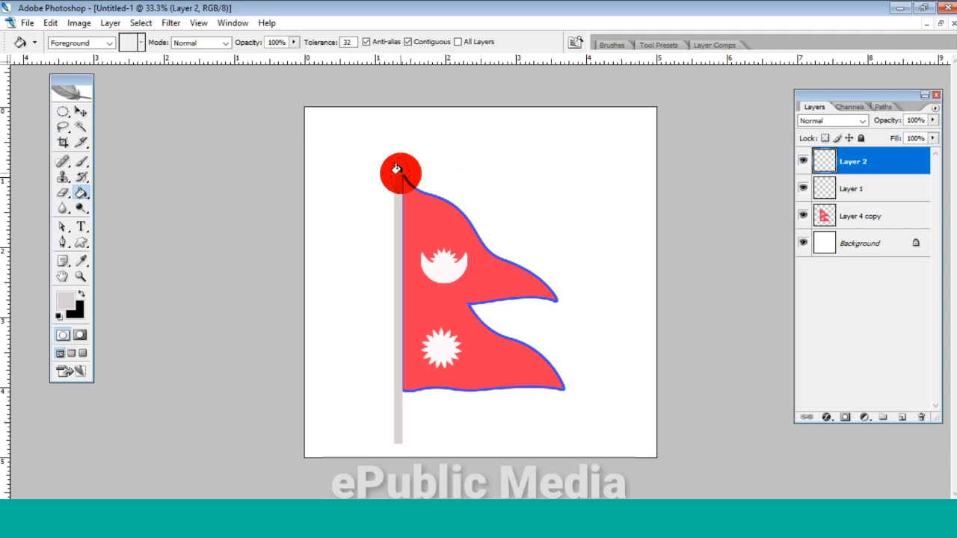
pyautogui.click(401, 174)
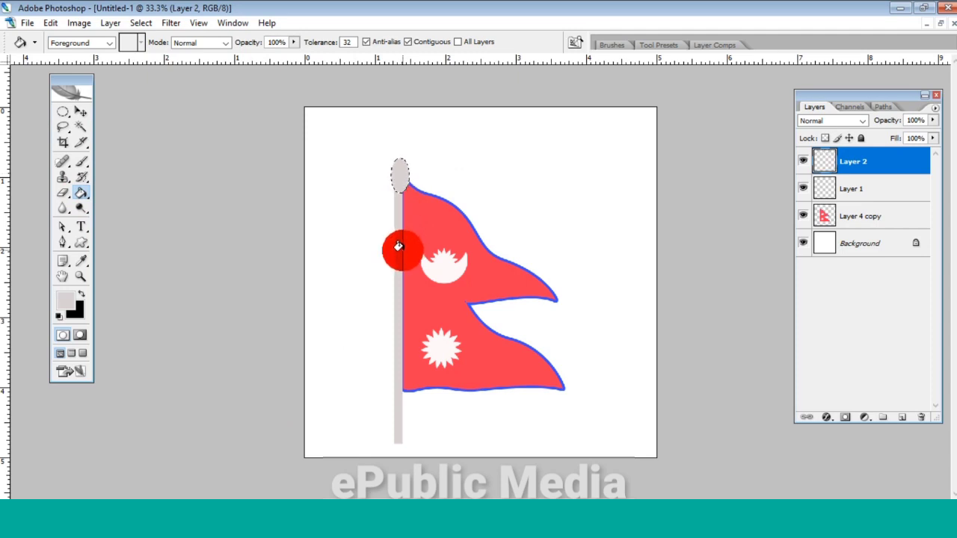
pyautogui.hotkey('ctrl', 'd')
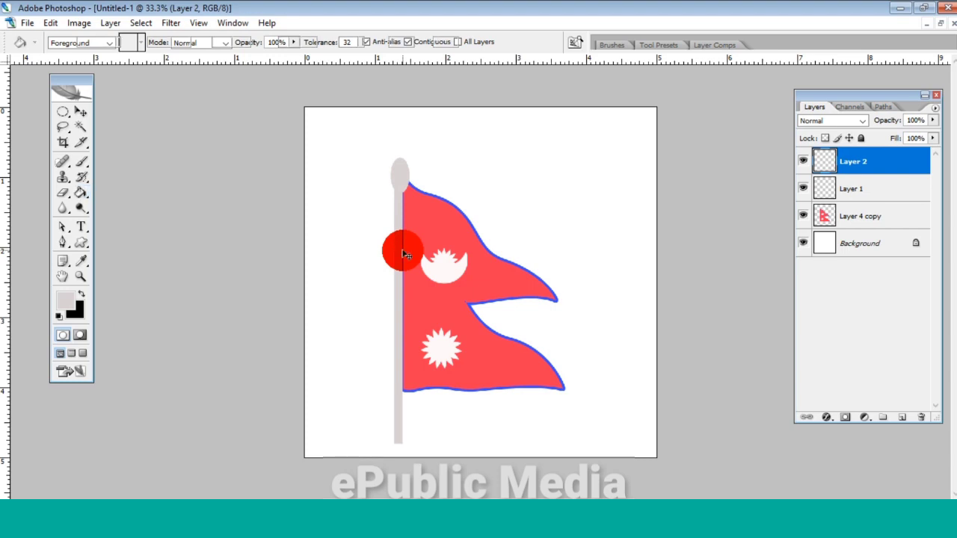
# - Transform the finial ellipse to 107.4% width and 72.5% height, positioned over the pole's top at X 397.5 px, Y 259.5 px
pyautogui.hotkey('ctrl', 't')
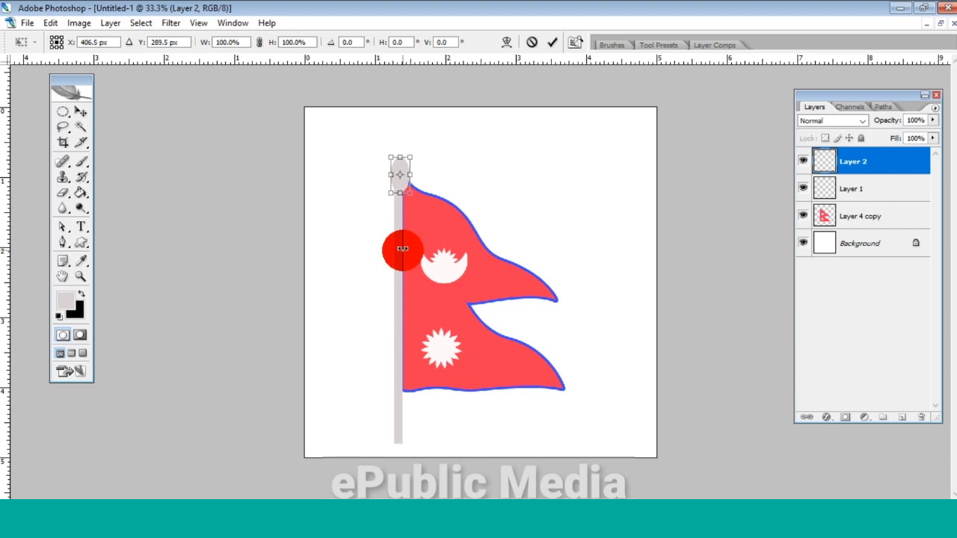
pyautogui.press('Up')
pyautogui.press('Up')
pyautogui.press('Up')
pyautogui.press('Up')
pyautogui.press('Up')
pyautogui.press('Up')
pyautogui.press('Up')
pyautogui.press('Up')
pyautogui.press('Up')
pyautogui.press('Up')
pyautogui.press('Up')
pyautogui.press('Up')
pyautogui.press('Up')
pyautogui.press('Up')
pyautogui.press('Up')
pyautogui.press('Up')
pyautogui.press('Up')
pyautogui.press('Up')
pyautogui.press('Up')
pyautogui.press('Up')
pyautogui.press('Left')
pyautogui.press('Left')
pyautogui.press('Left')
pyautogui.press('Left')
pyautogui.press('Left')
pyautogui.press('Left')
pyautogui.press('Left')
pyautogui.press('Left')
pyautogui.press('Left')
pyautogui.press('Left')
pyautogui.press('Left')
pyautogui.press('Left')
pyautogui.press('Left')
pyautogui.press('Left')
pyautogui.press('Left')
pyautogui.press('Left')
pyautogui.press('Left')
pyautogui.press('Left')
pyautogui.press('Left')
pyautogui.press('Left')
pyautogui.press('Left')
pyautogui.press('Left')
pyautogui.press('Left')
pyautogui.press('Left')
pyautogui.press('Left')
pyautogui.press('Left')
pyautogui.press('Left')
pyautogui.press('Left')
pyautogui.press('Left')
pyautogui.press('Right')
pyautogui.press('Right')
pyautogui.press('Right')
pyautogui.press('Right')
pyautogui.press('Right')
pyautogui.press('Right')
pyautogui.press('Right')
pyautogui.press('Right')
pyautogui.press('Right')
pyautogui.press('Right')
pyautogui.press('Right')
pyautogui.press('Right')
pyautogui.press('Right')
pyautogui.press('Right')
pyautogui.press('Right')
pyautogui.press('Right')
pyautogui.press('Right')
pyautogui.press('Right')
pyautogui.press('Right')
pyautogui.press('Right')
pyautogui.press('Right')
pyautogui.press('Right')
pyautogui.press('Right')
pyautogui.press('Right')
pyautogui.press('Right')
pyautogui.press('Right')
pyautogui.press('Right')
pyautogui.press('Right')
pyautogui.press('Right')
pyautogui.press('Up')
pyautogui.press('Up')
pyautogui.press('Up')
pyautogui.press('Up')
pyautogui.press('Up')
pyautogui.press('Up')
pyautogui.press('Up')
pyautogui.press('Up')
pyautogui.press('Up')
pyautogui.press('Up')
pyautogui.press('Up')
pyautogui.press('Up')
pyautogui.press('Up')
pyautogui.press('Up')
pyautogui.press('Up')
pyautogui.press('Up')
pyautogui.press('Up')
pyautogui.press('Up')
pyautogui.press('Up')
pyautogui.press('Up')
pyautogui.press('Right')
pyautogui.press('Right')
pyautogui.press('Right')
pyautogui.press('Right')
pyautogui.press('Right')
pyautogui.press('Right')
pyautogui.press('Right')
pyautogui.press('Right')
pyautogui.press('Right')
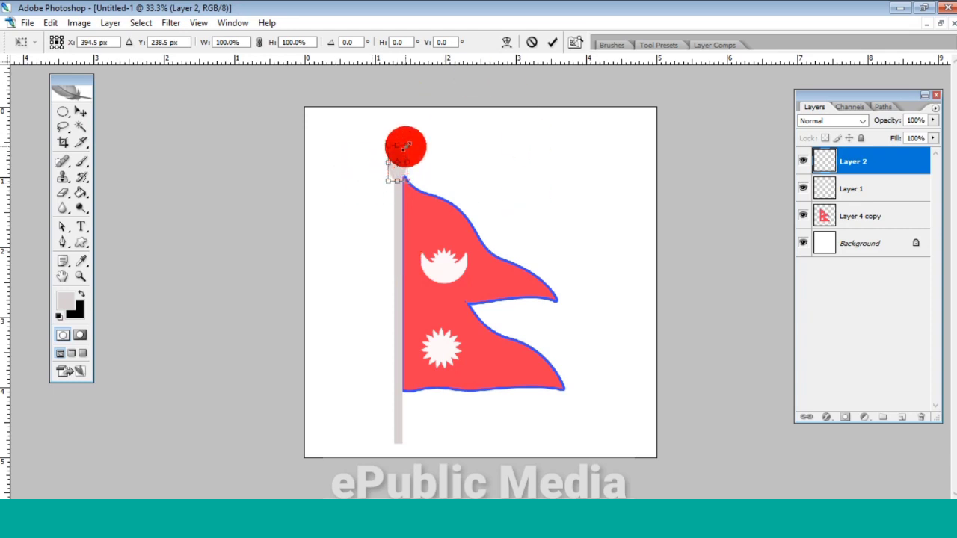
pyautogui.moveTo(405, 147); pyautogui.dragTo(409, 156)
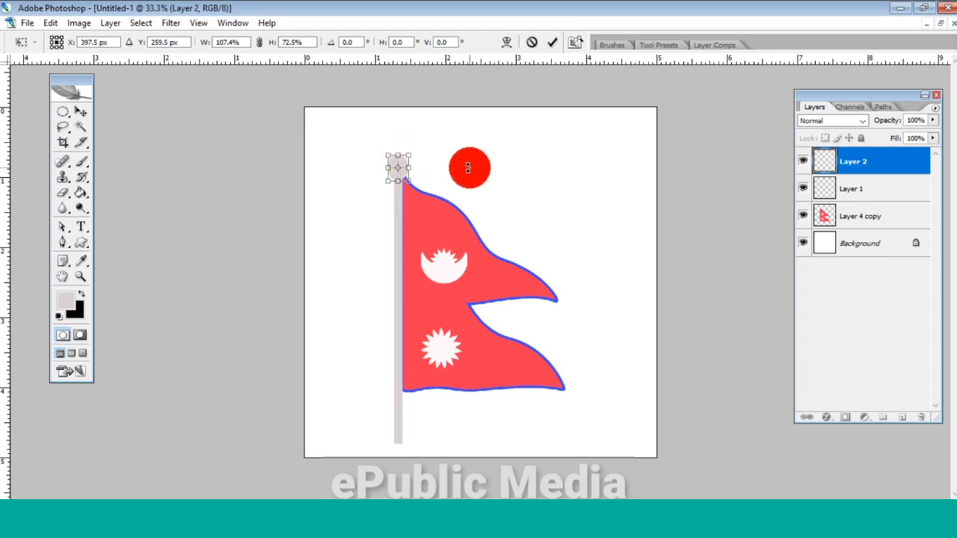
pyautogui.press('Return')
pyautogui.press('g')
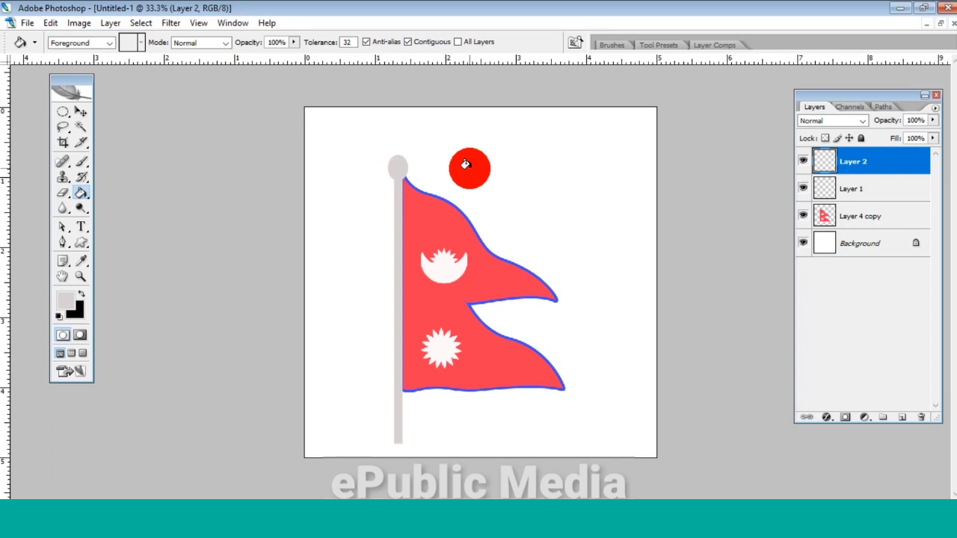
# - Move the finial ellipse straight up to about Y 238 px so it sits on the pole's tip
pyautogui.hotkey('ctrl', 't')
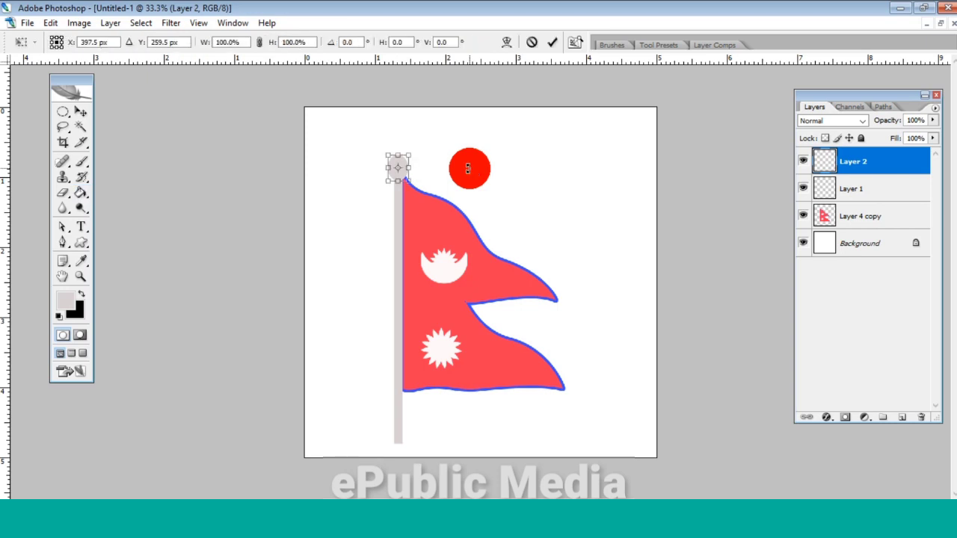
pyautogui.press('Up')
pyautogui.press('Up')
pyautogui.press('Up')
pyautogui.press('Up')
pyautogui.press('Up')
pyautogui.press('Up')
pyautogui.press('Up')
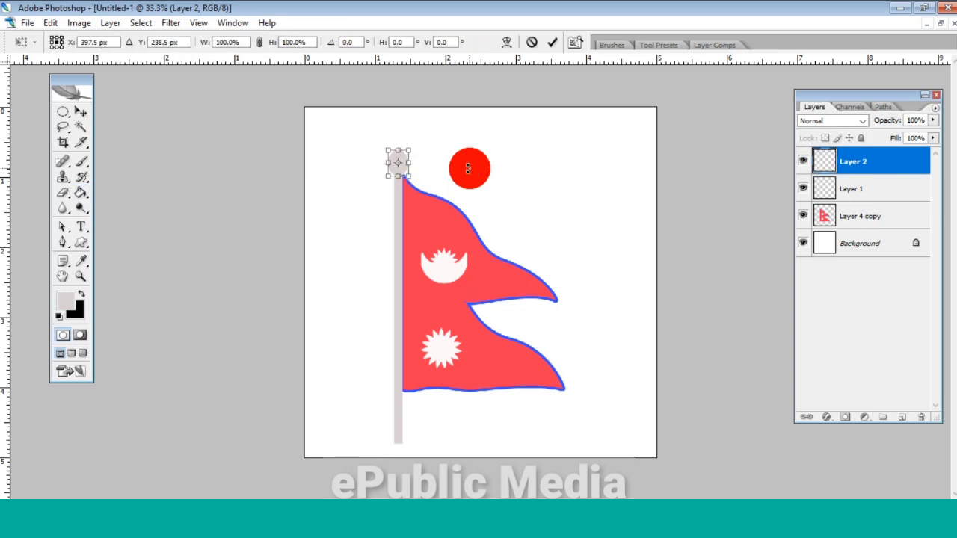
pyautogui.press('Up')
pyautogui.press('g')
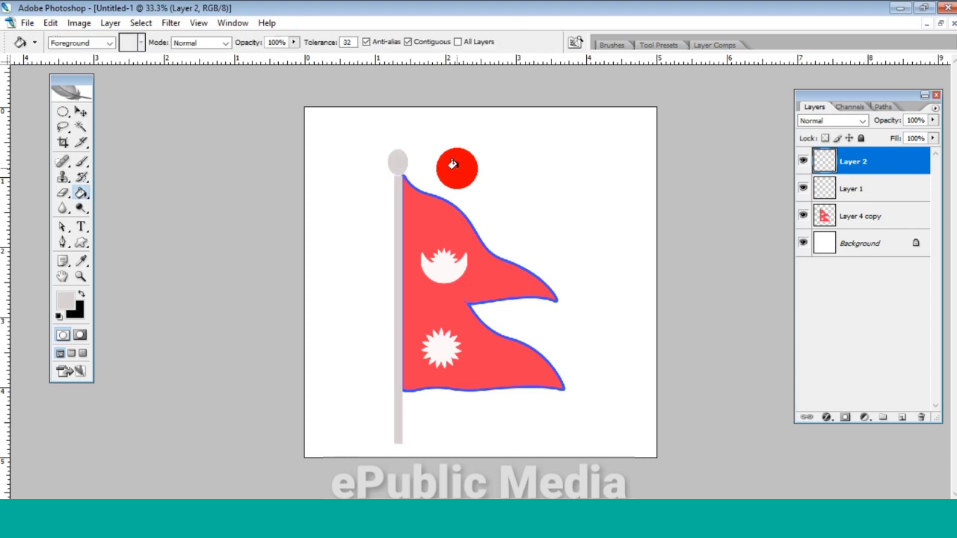
# - Move the flagpole on Layer 1 straight up to Y 850.5 px so its top meets the finial
pyautogui.click(853, 191)
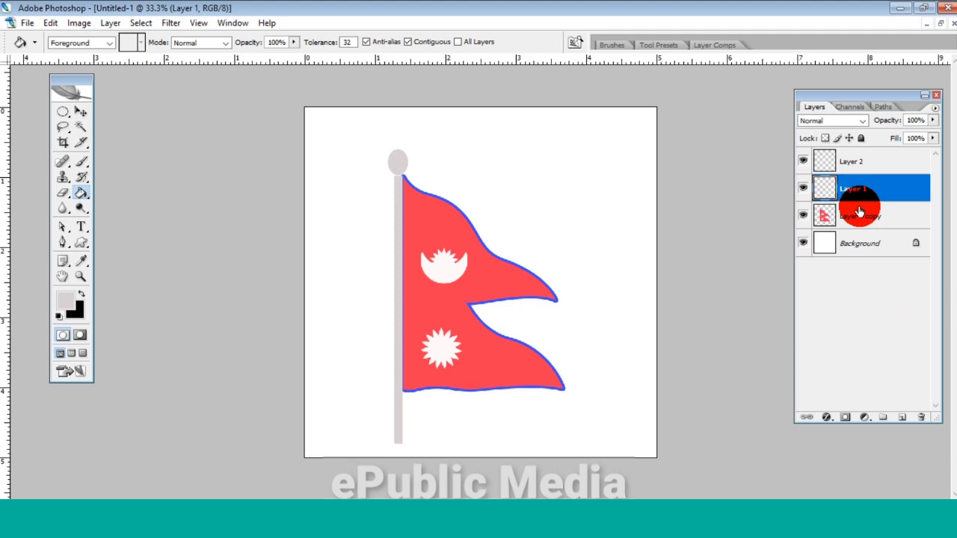
pyautogui.hotkey('ctrl', 't')
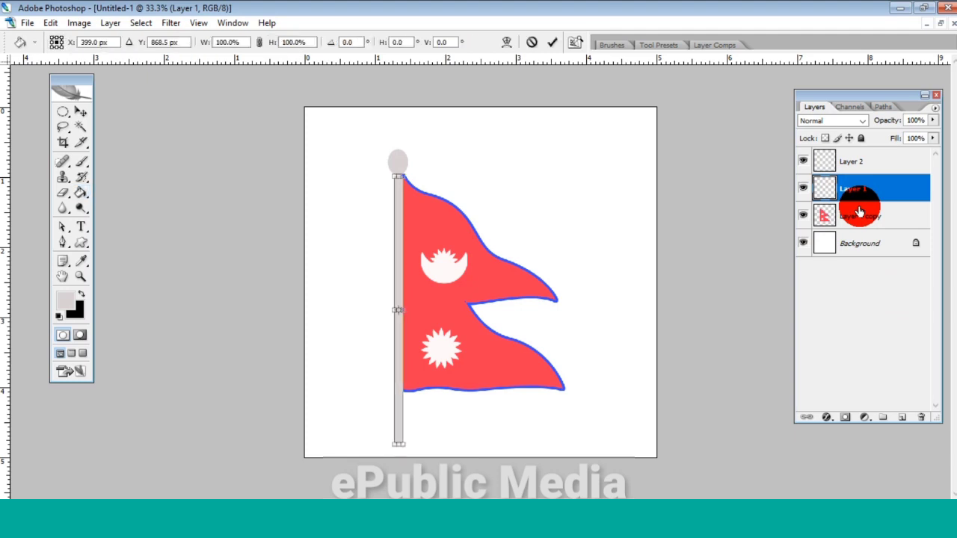
pyautogui.press('Up')
pyautogui.press('Up')
pyautogui.press('Up')
pyautogui.press('Up')
pyautogui.press('Up')
pyautogui.press('Up')
pyautogui.press('Up')
pyautogui.press('Up')
pyautogui.press('Up')
pyautogui.press('Up')
pyautogui.press('Up')
pyautogui.press('Up')
pyautogui.press('Up')
pyautogui.press('Up')
pyautogui.press('Up')
pyautogui.press('Up')
pyautogui.press('Up')
pyautogui.press('Up')
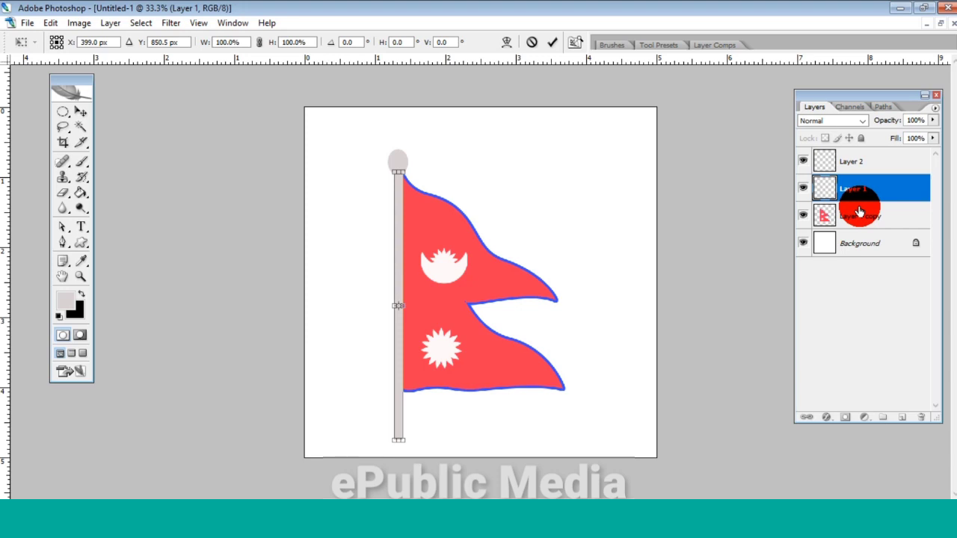
pyautogui.press('Return')
pyautogui.press('g')
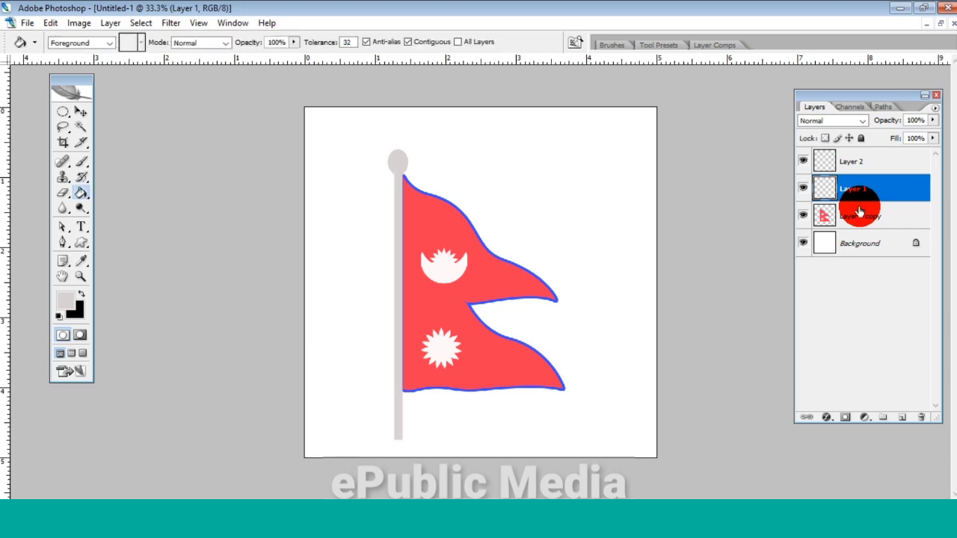
# - Shift the flagpole slightly right to X 405 px, against the flag's edge
pyautogui.hotkey('ctrl', 't')
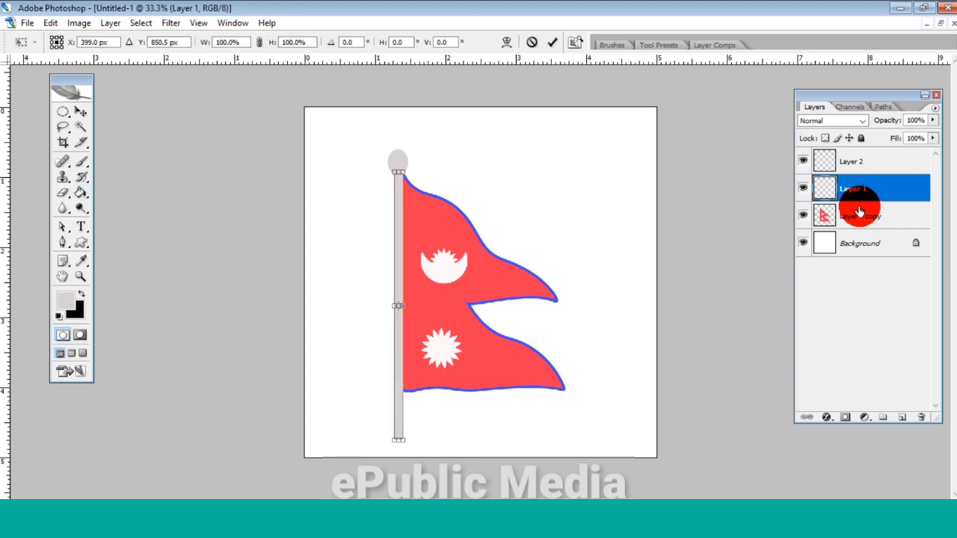
pyautogui.press('Right')
pyautogui.press('Right')
pyautogui.press('Right')
pyautogui.press('Right')
pyautogui.press('Right')
pyautogui.press('Right')
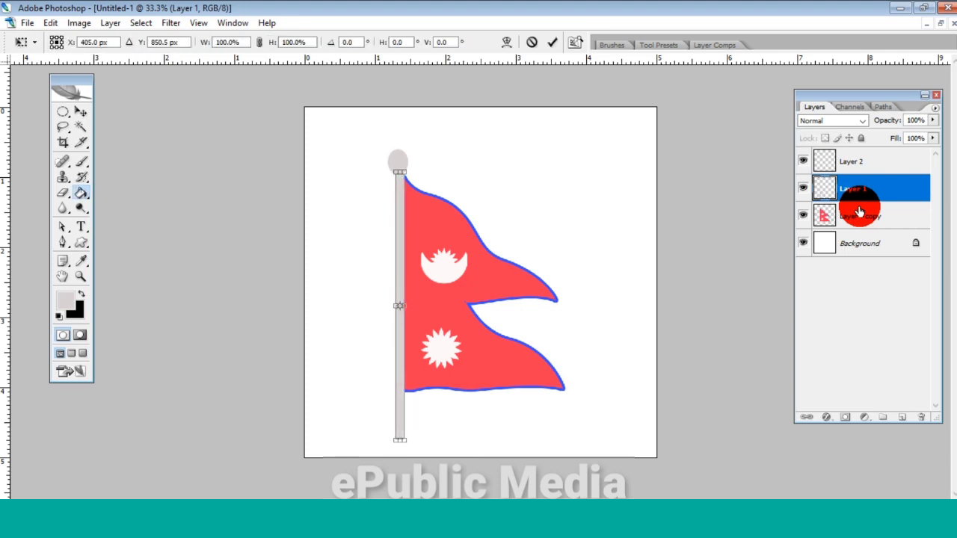
pyautogui.press('Return')
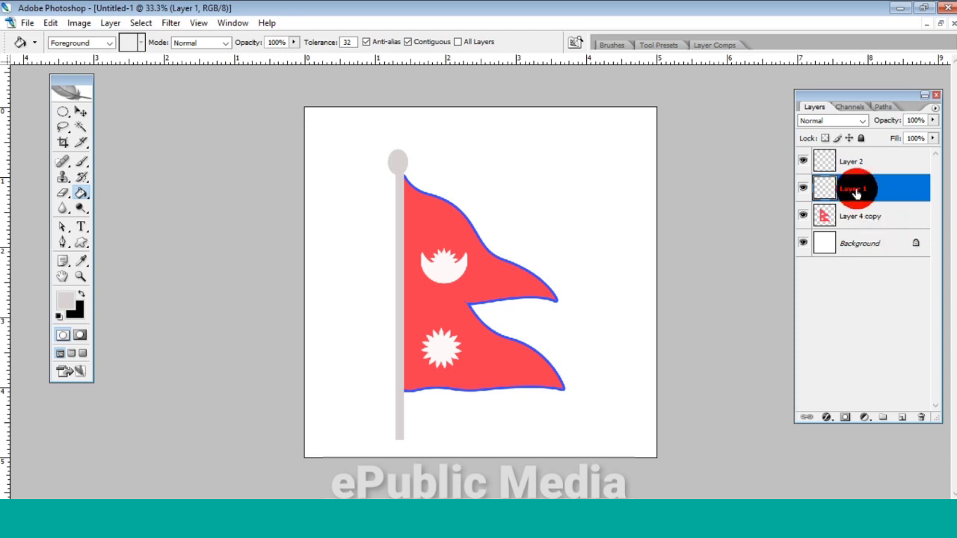
# - Shift the finial ellipse on Layer 2 right to X 403.5 px to centre it over the pole
pyautogui.click(850, 164)
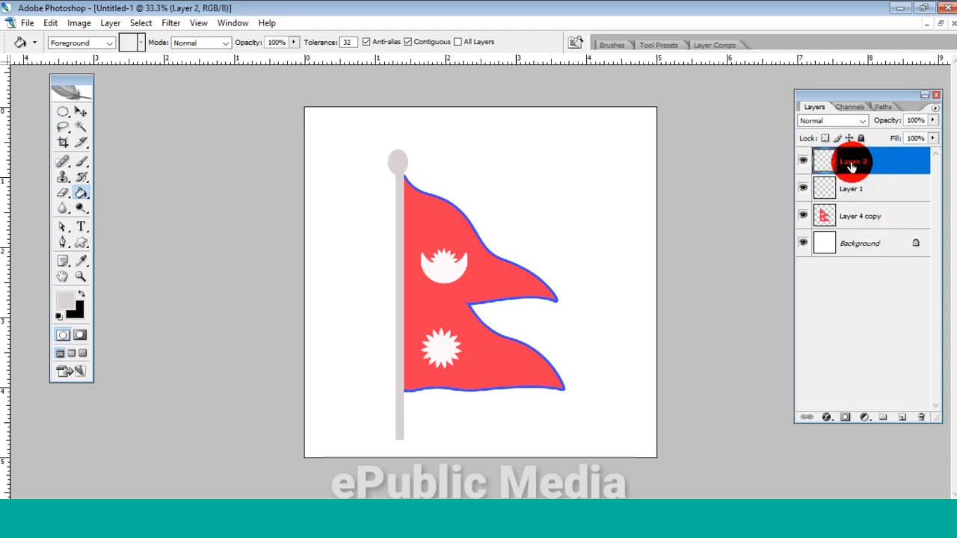
pyautogui.hotkey('ctrl', 't')
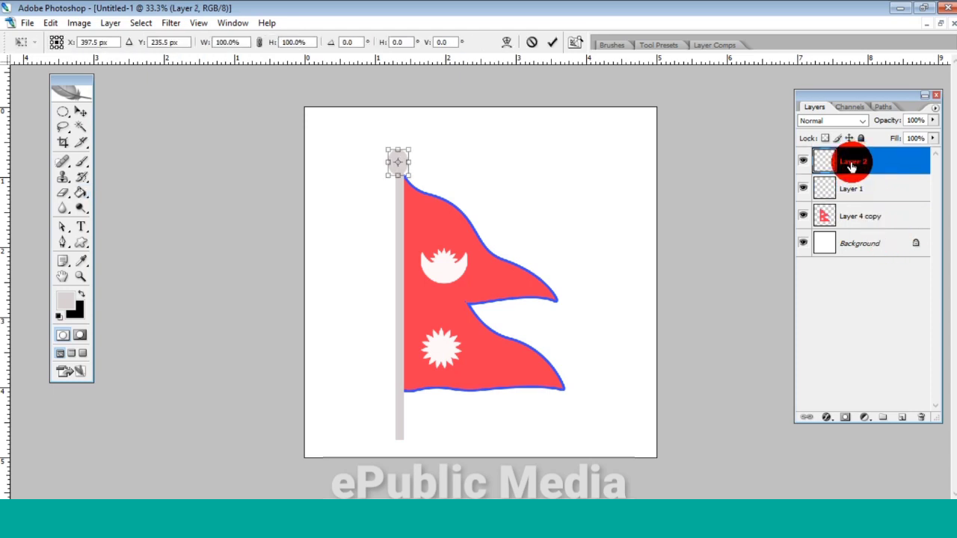
pyautogui.press('Right')
pyautogui.press('Right')
pyautogui.press('Right')
pyautogui.press('Right')
pyautogui.press('Right')
pyautogui.press('Right')
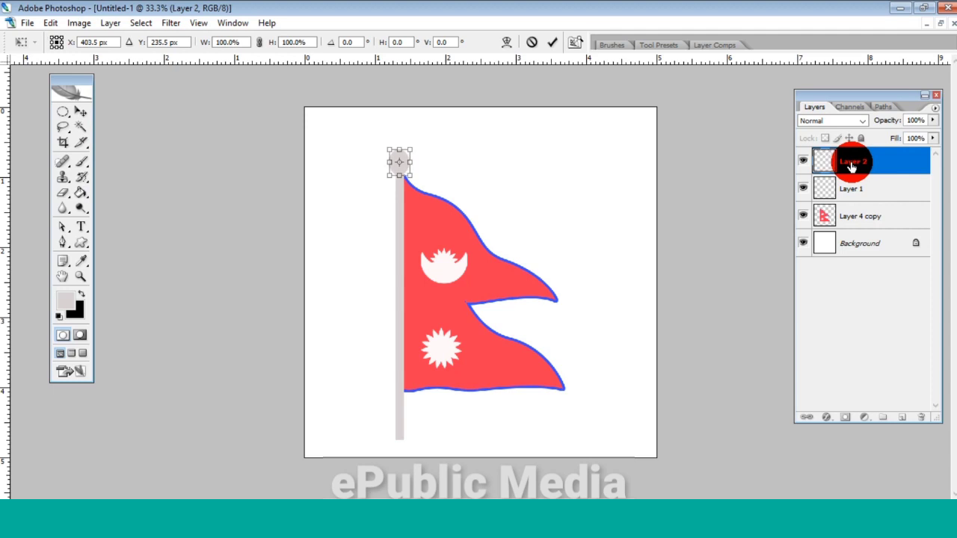
pyautogui.press('g')
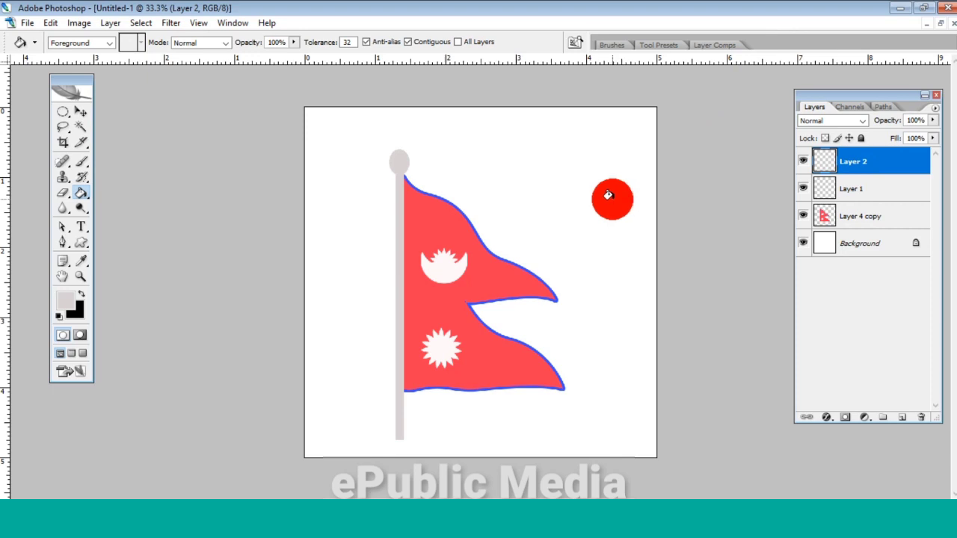
# - Hide the Background layer to check the flag on transparency, restore it, and view the whole canvas
pyautogui.click(806, 245)
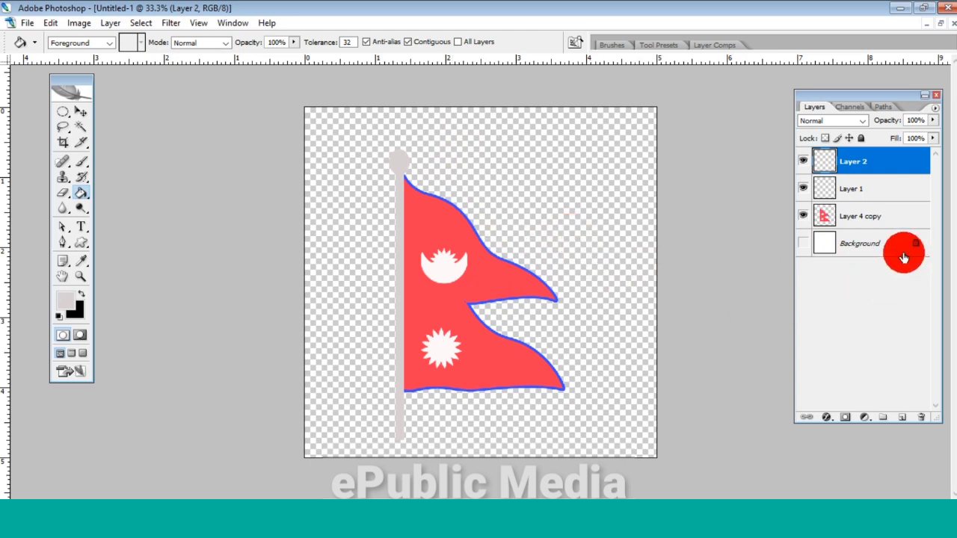
pyautogui.click(802, 244)
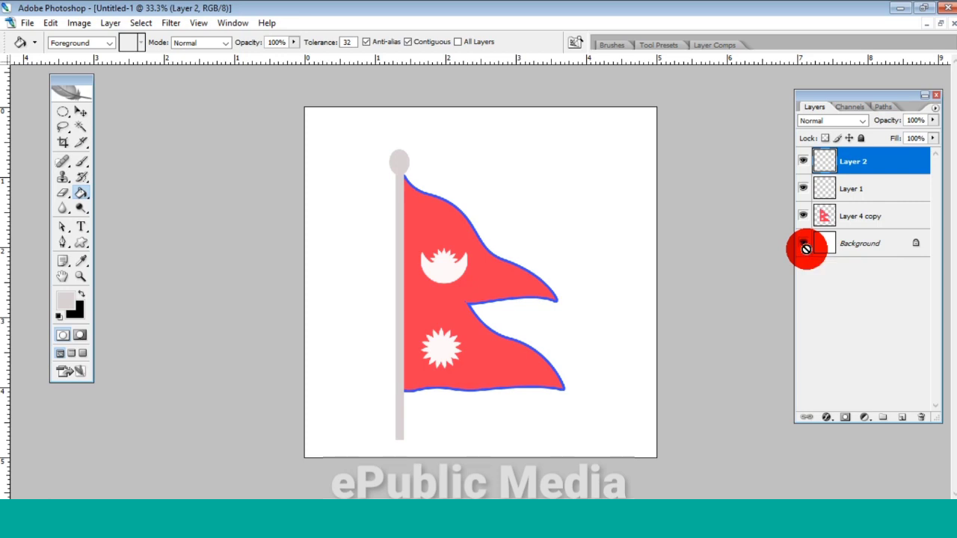
pyautogui.hotkey('ctrl', '0')
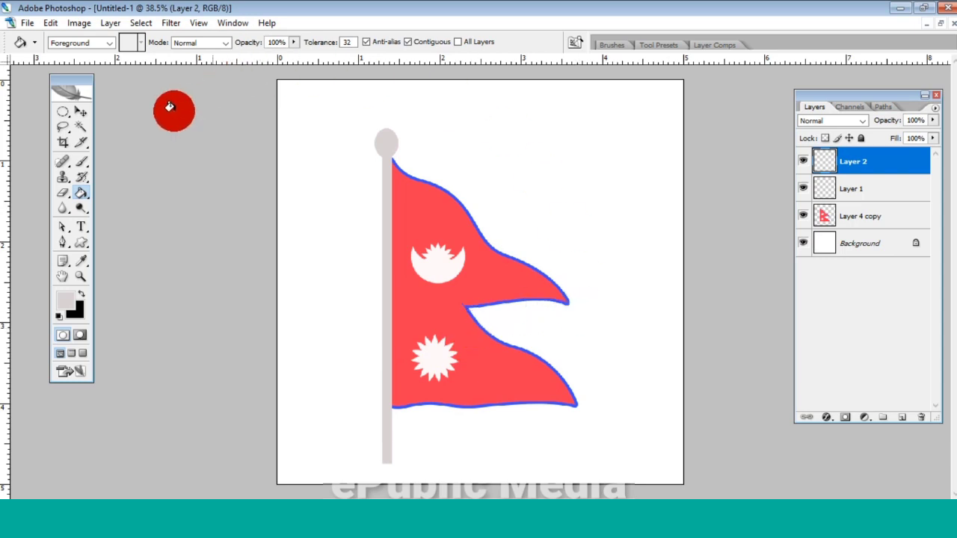
# - Save the artwork to the Desktop as flag.jpg in JPEG format with quality 8 (High) and Baseline ("Standard")
pyautogui.click(27, 24)
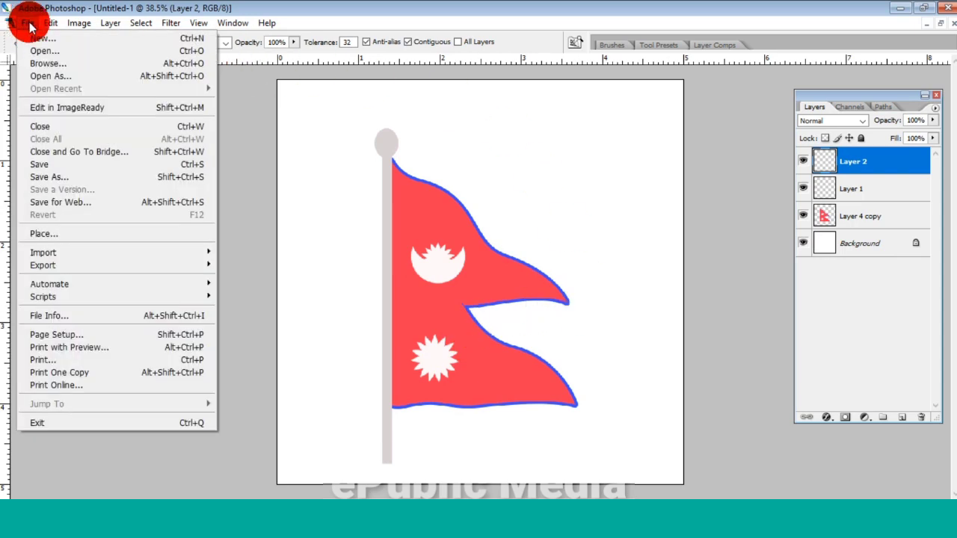
pyautogui.click(60, 163)
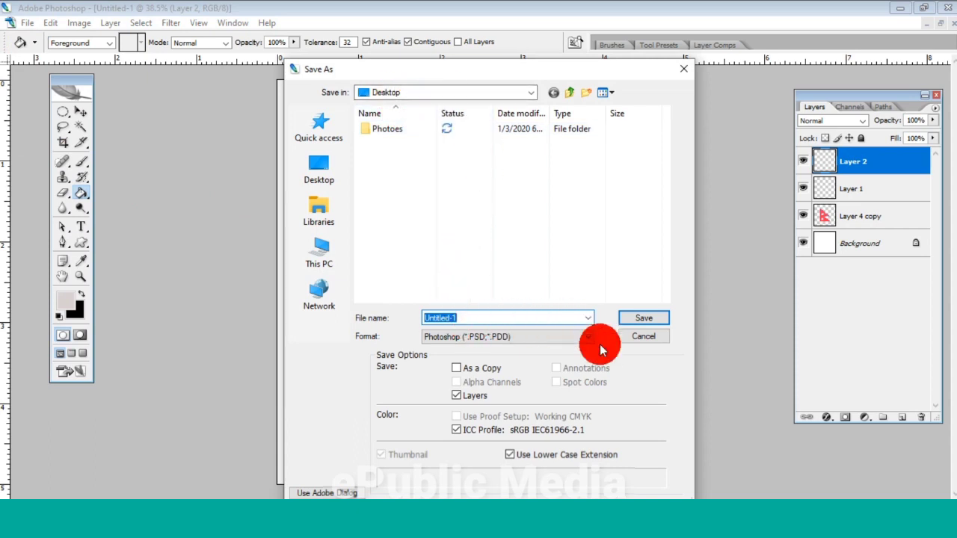
pyautogui.write('flag')
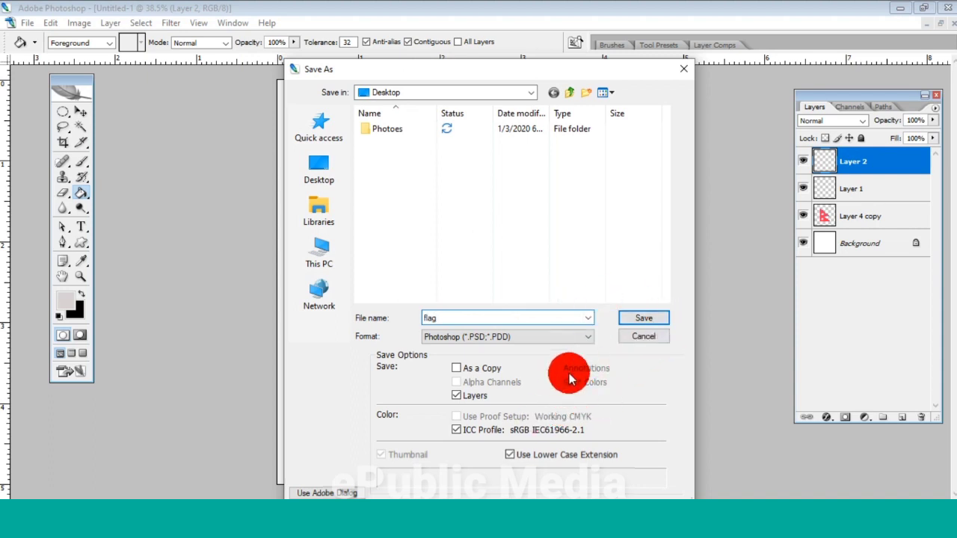
pyautogui.click(582, 336)
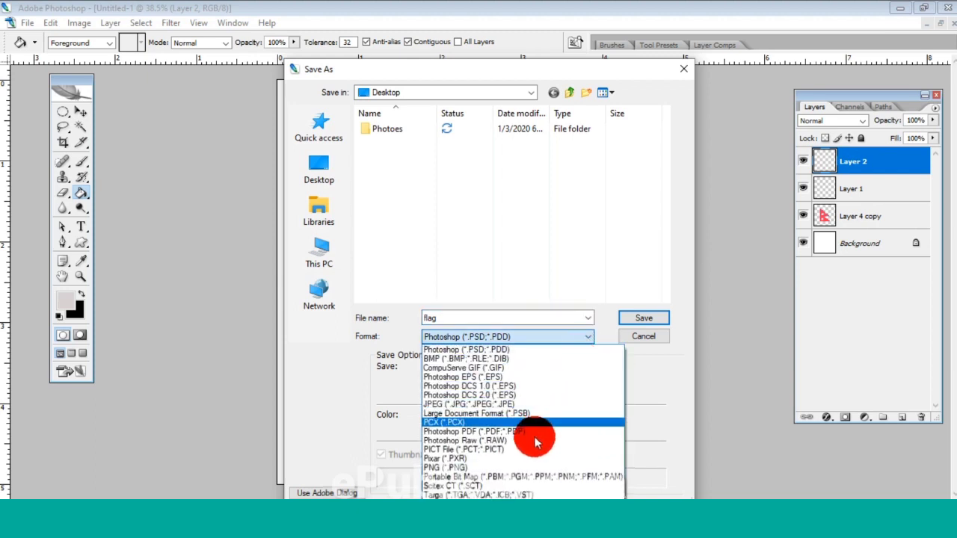
pyautogui.click(482, 403)
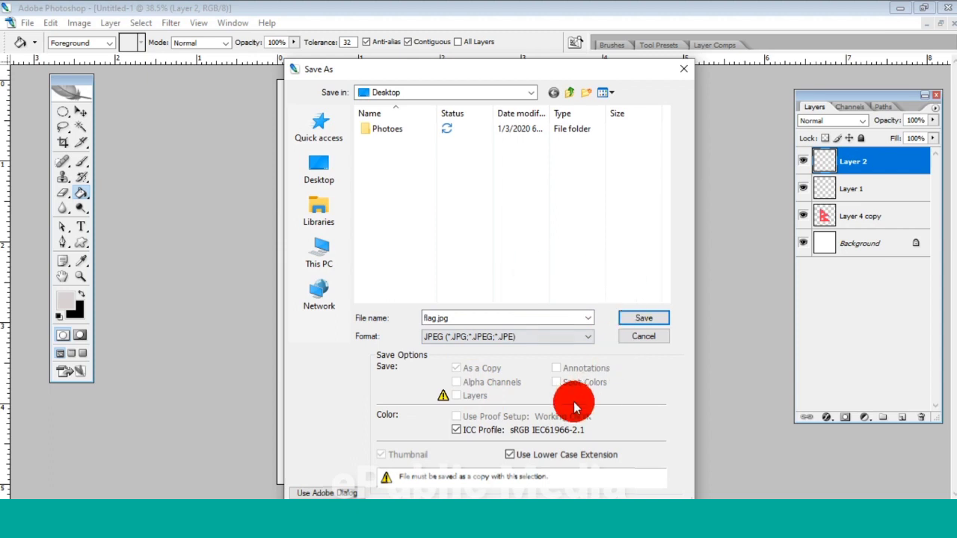
pyautogui.click(636, 318)
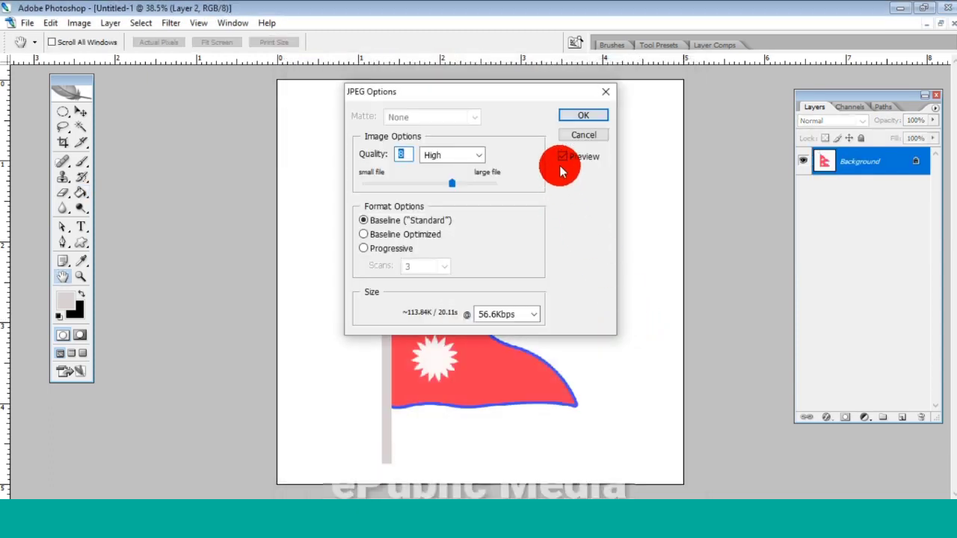
pyautogui.click(581, 115)
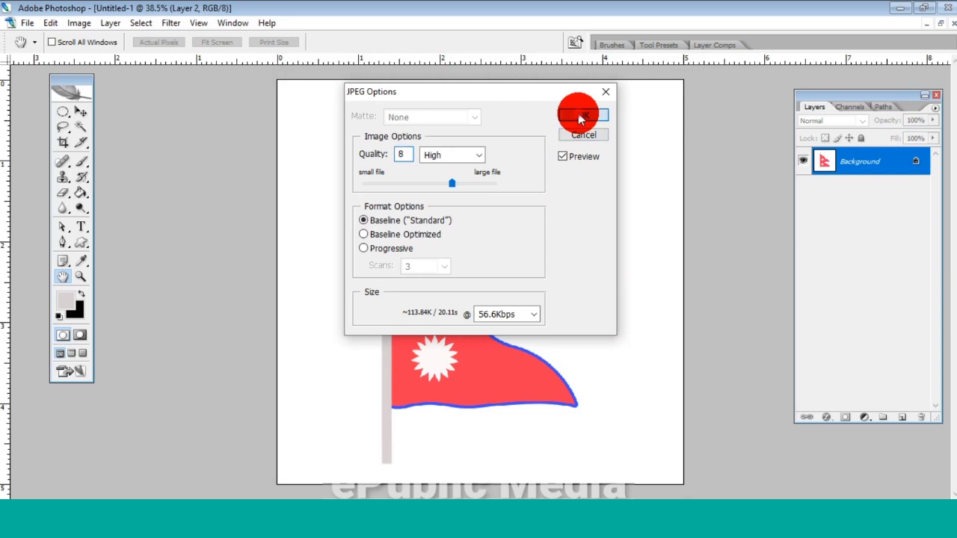